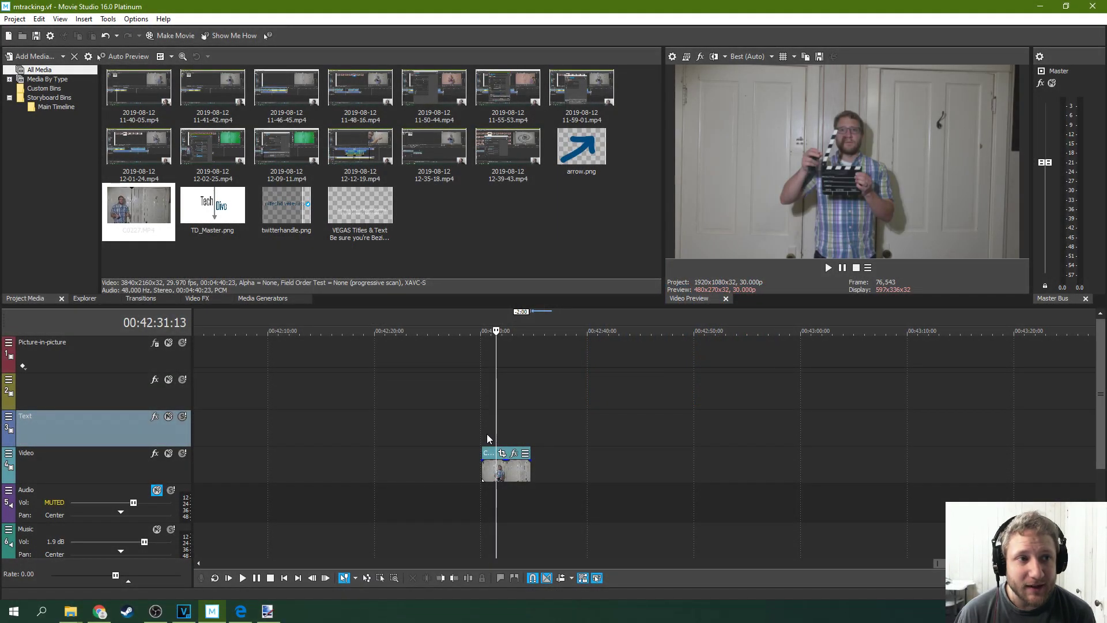
Scrub through the C0227 clip, previewing frames between 00:42:30:00 and 00:42:33:07.
click(486, 433)
key(space)
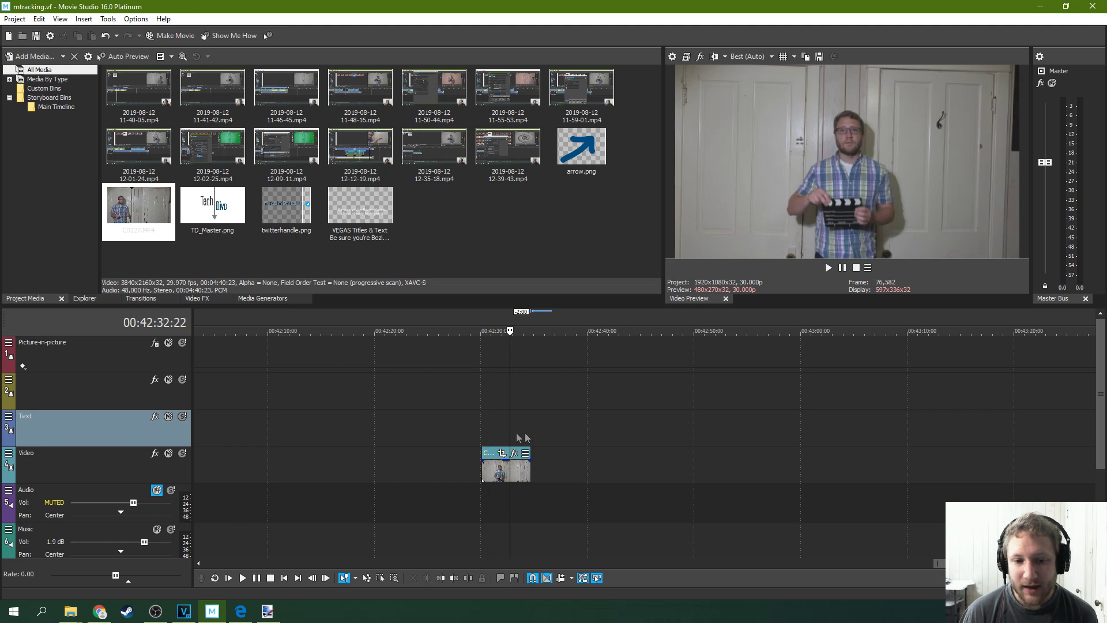
click(535, 433)
click(508, 435)
click(492, 434)
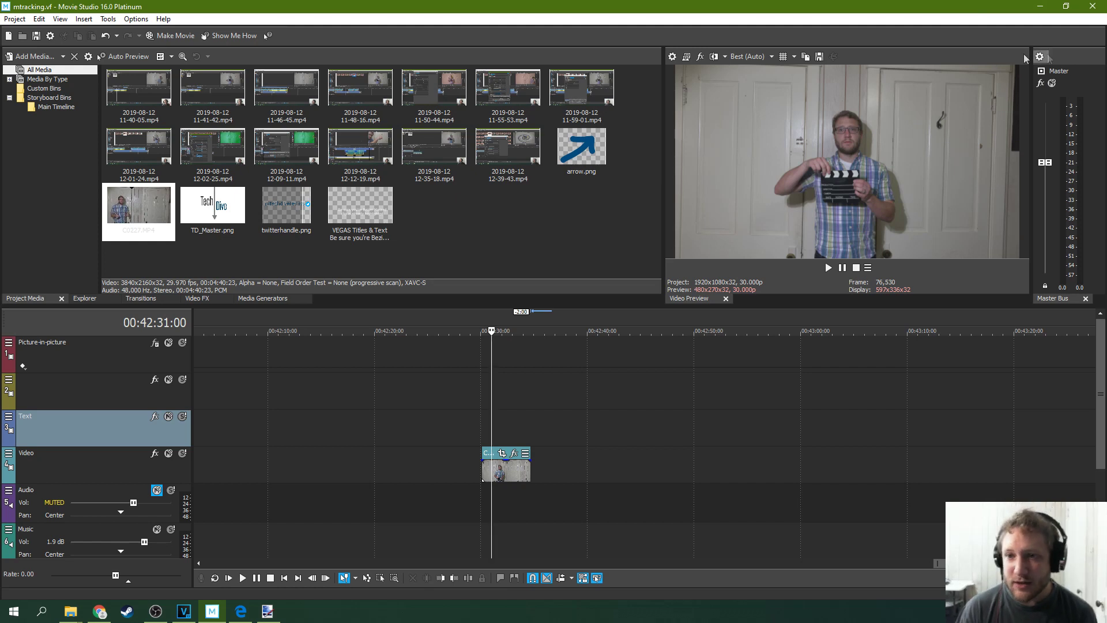
click(482, 435)
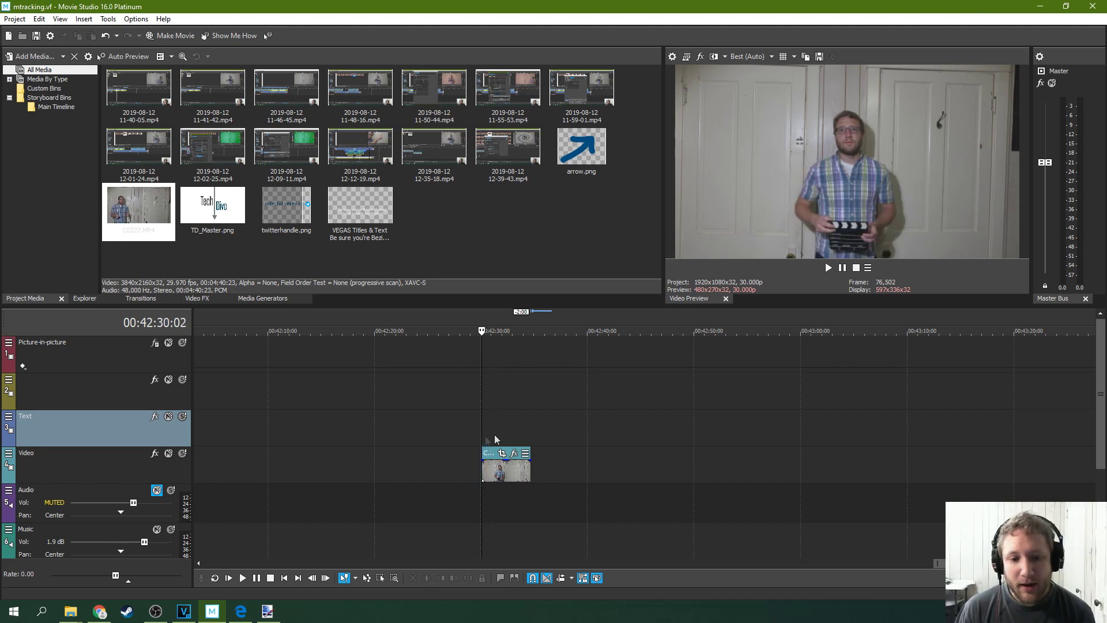
click(504, 434)
click(514, 434)
scroll(519, 433, up, 4)
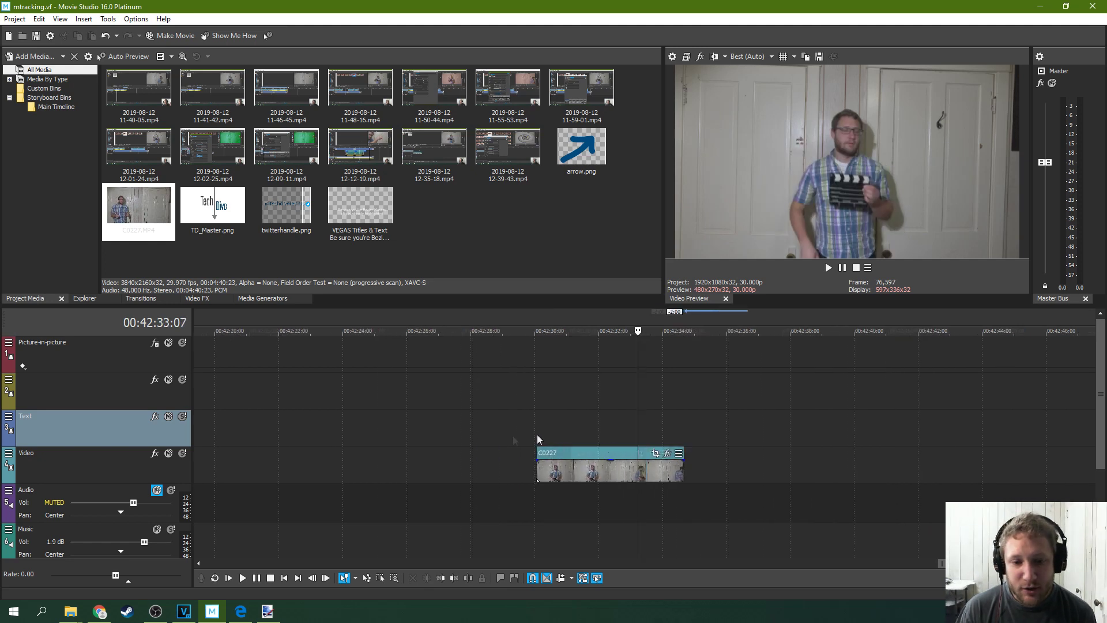
click(584, 424)
click(556, 424)
click(582, 423)
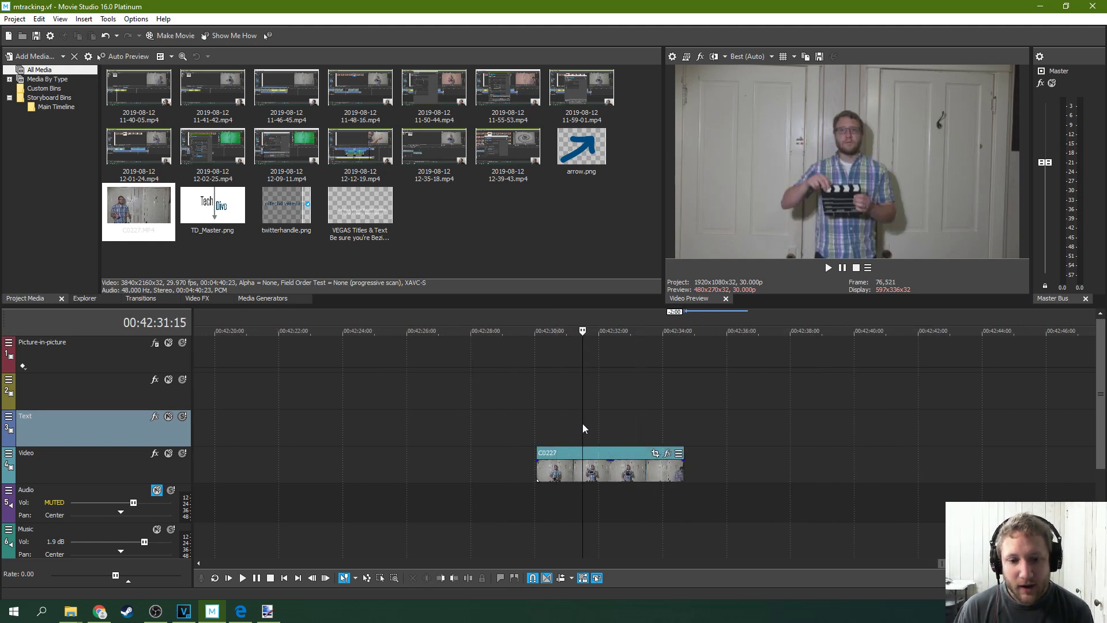
Select the C0227 clip on the Video track and copy it.
click(535, 462)
click(555, 459)
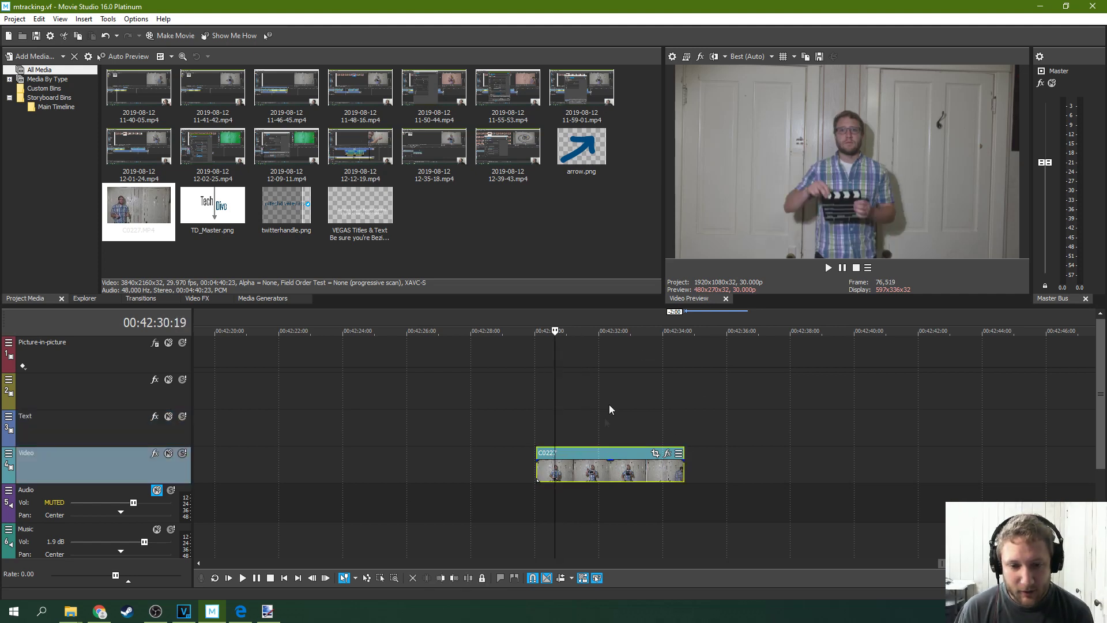
right_click(609, 453)
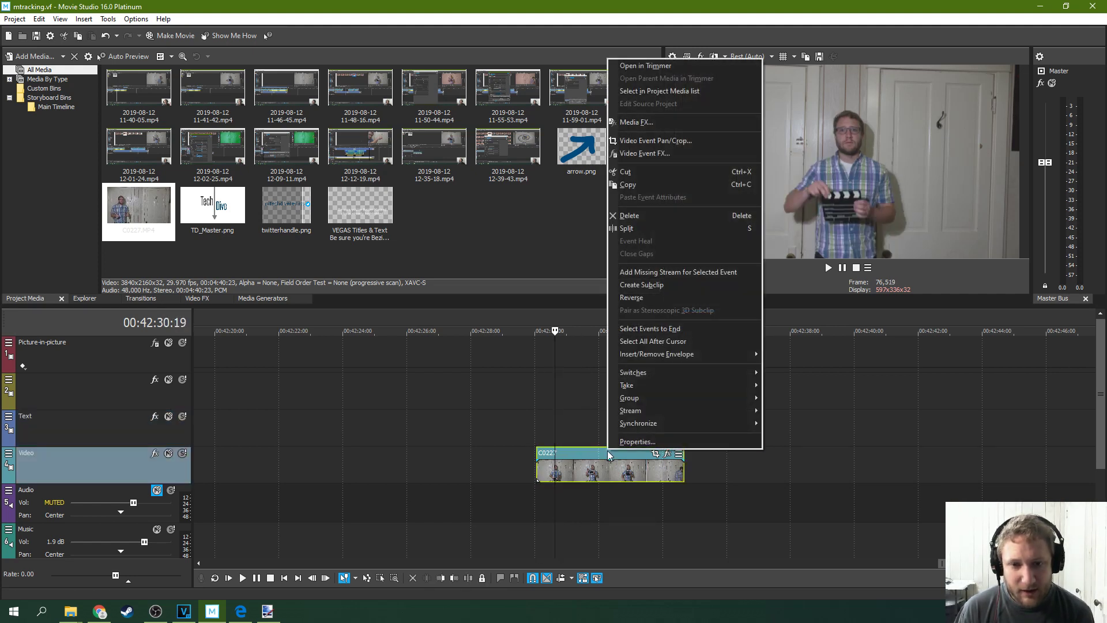
click(643, 188)
Paste the copy onto the Text track and align it directly above the Video clip.
click(570, 416)
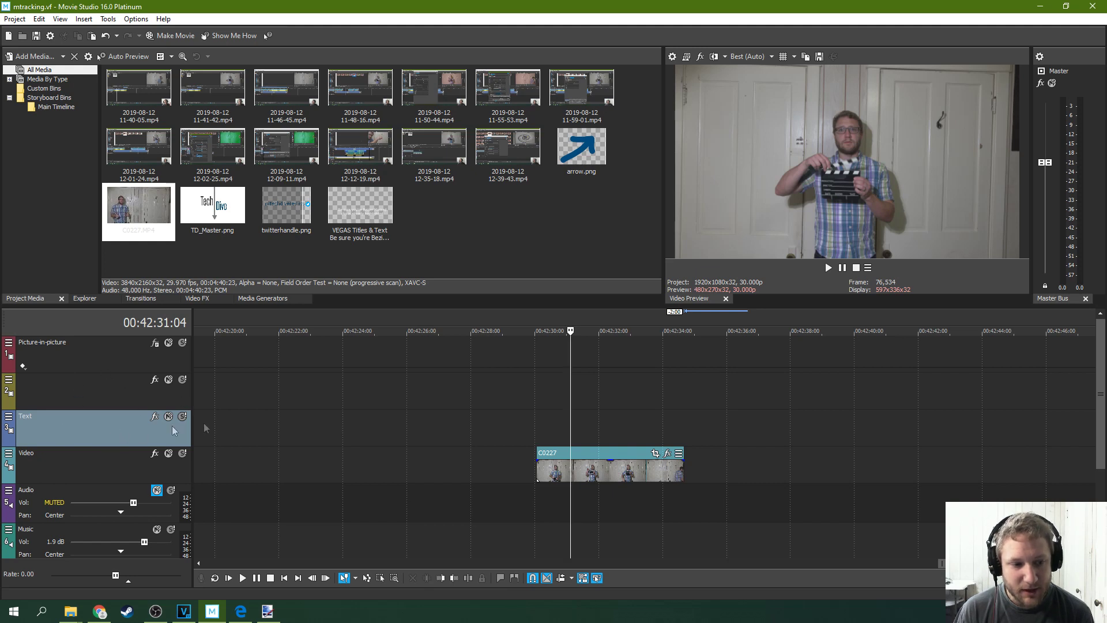
right_click(544, 428)
click(582, 207)
drag(611, 428, 577, 427)
Confirm both clips end on the same frame, undoing a trial extension, then deselect them.
click(571, 438)
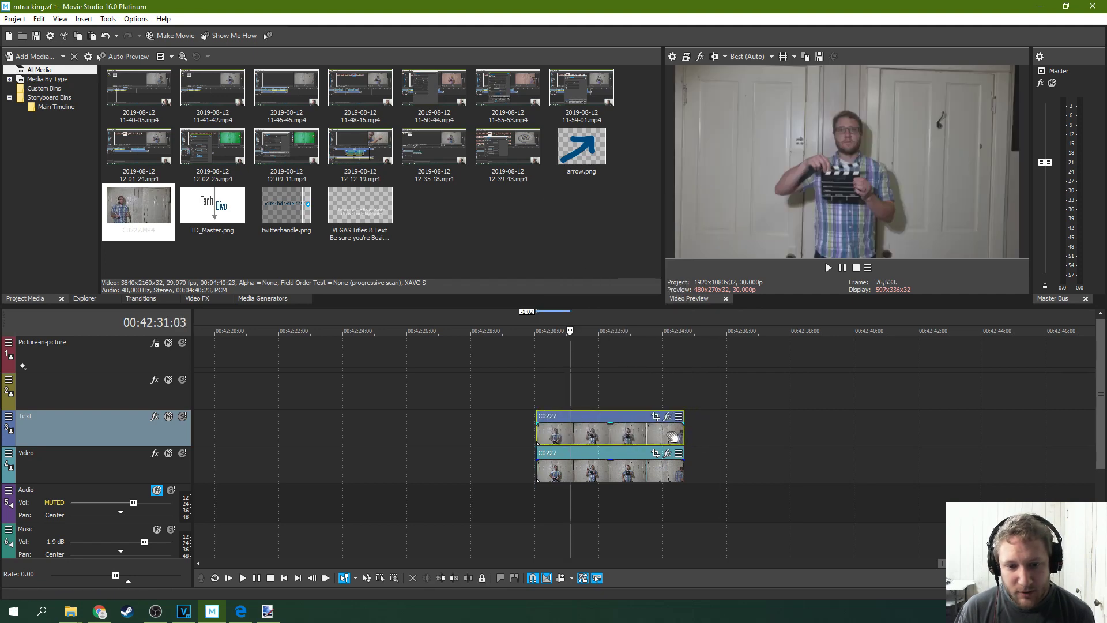
click(679, 438)
click(684, 447)
scroll(683, 455, up, 5)
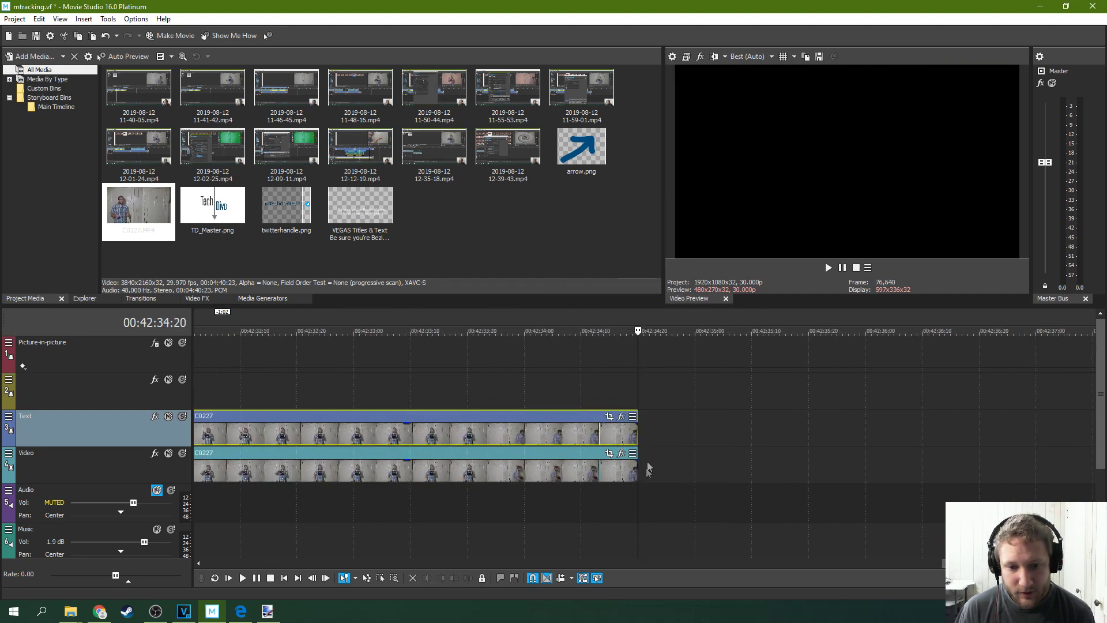
scroll(636, 440, up, 6)
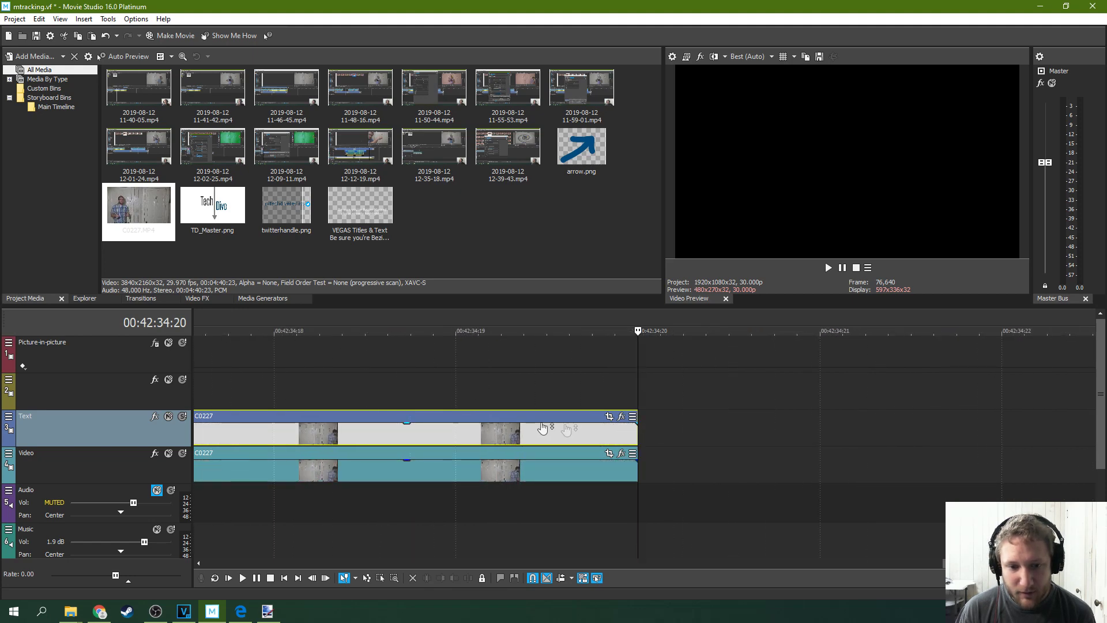
key(ctrl+y)
key(ctrl+z)
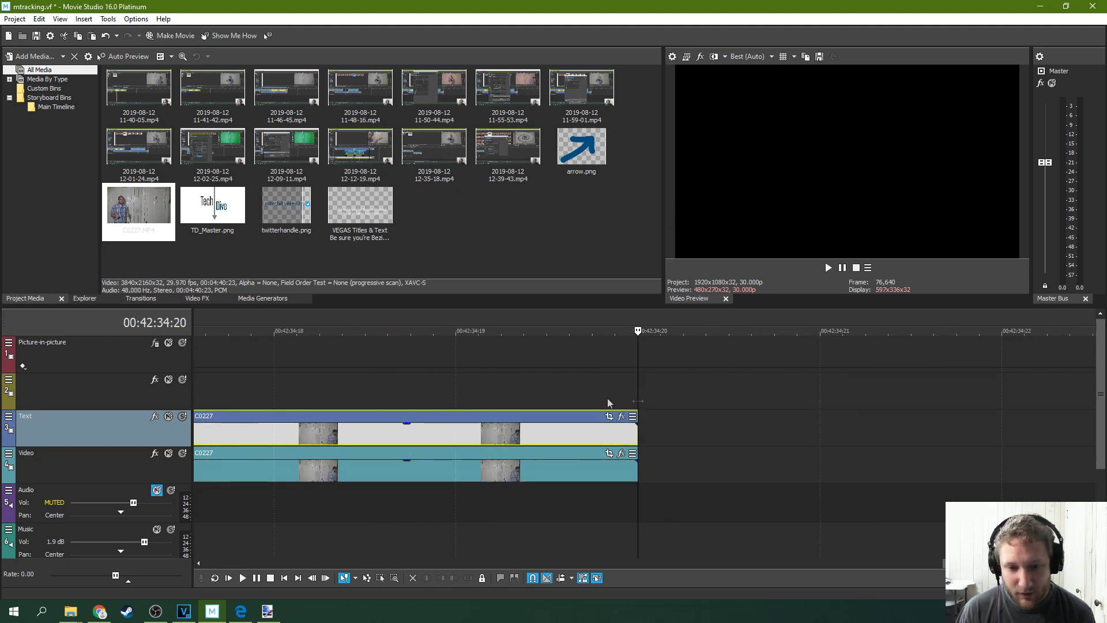
scroll(600, 440, down, 7)
scroll(522, 442, down, 4)
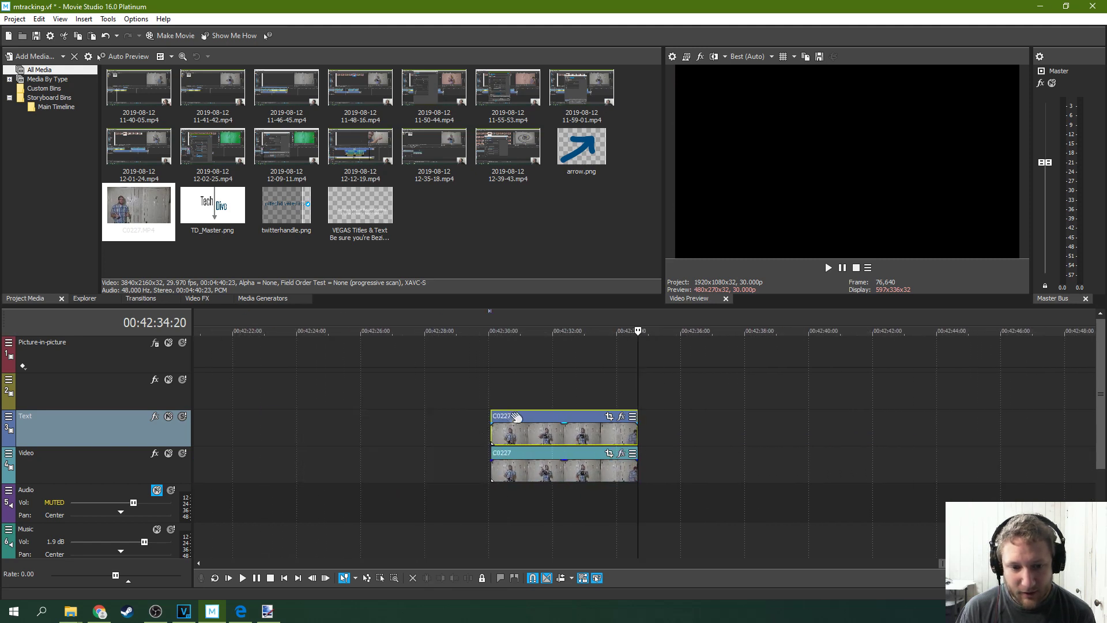
click(515, 416)
click(490, 391)
Apply the Bézier Masking video effect to the C0227 copy on the Text track.
key(space)
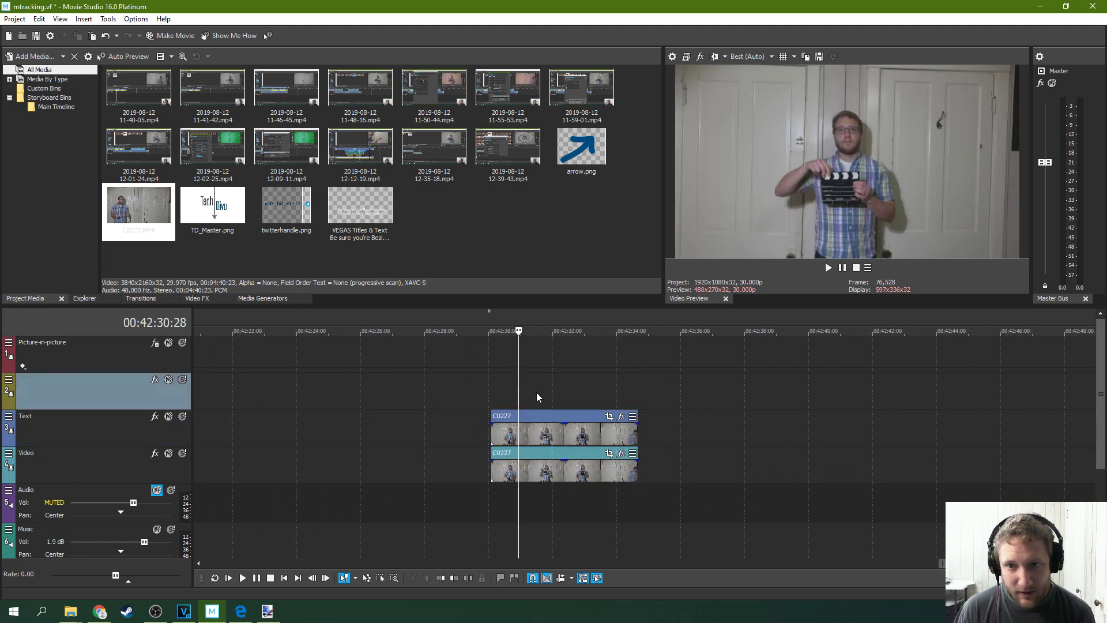
click(513, 431)
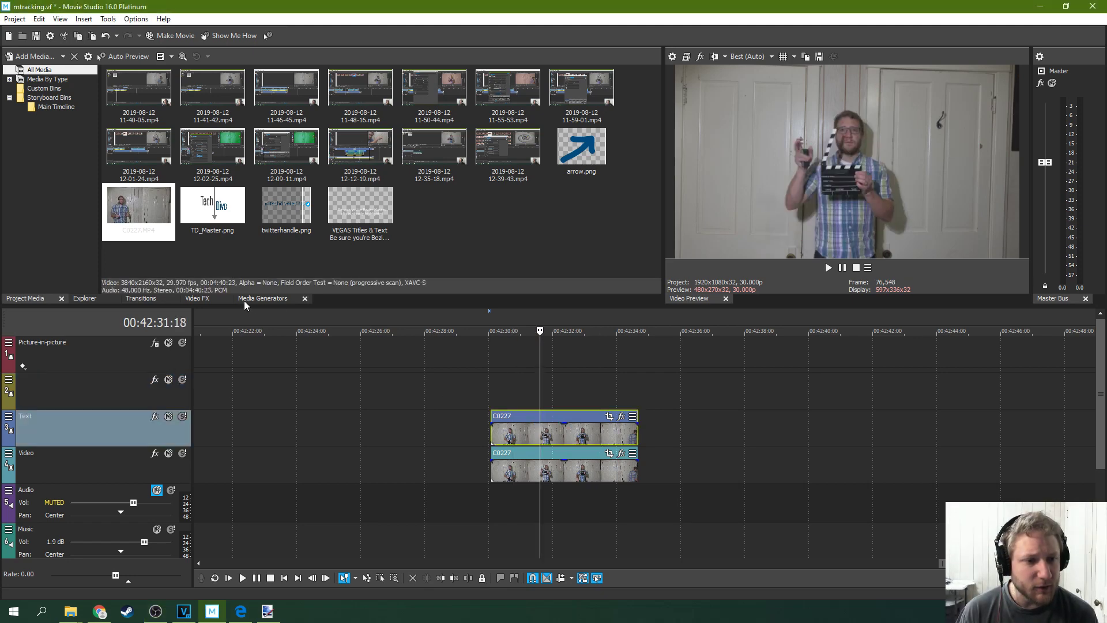
click(206, 298)
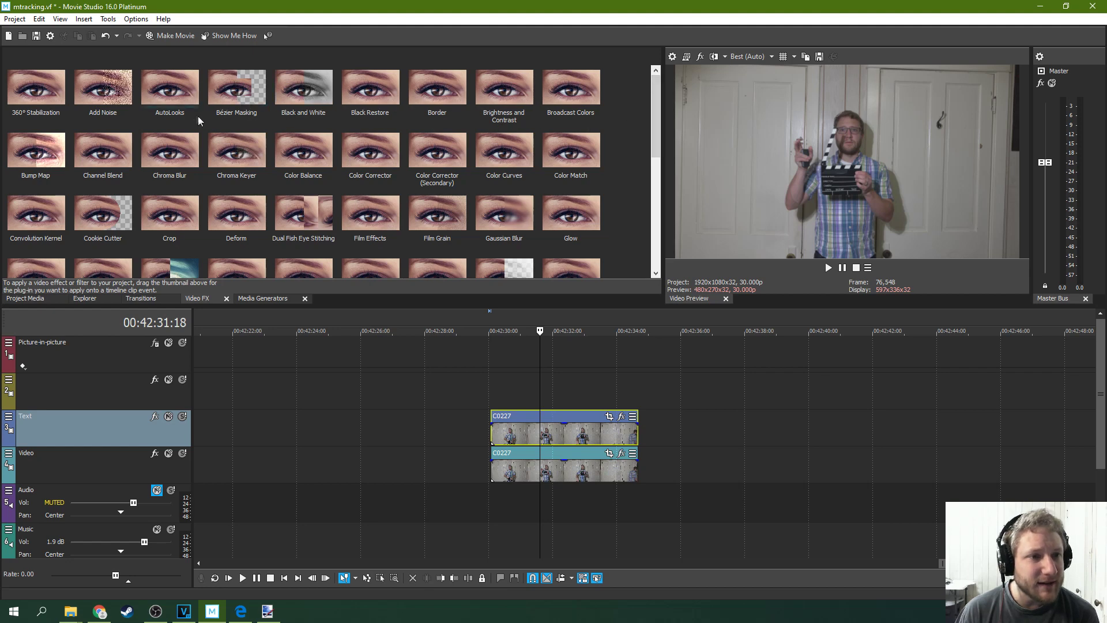
click(240, 98)
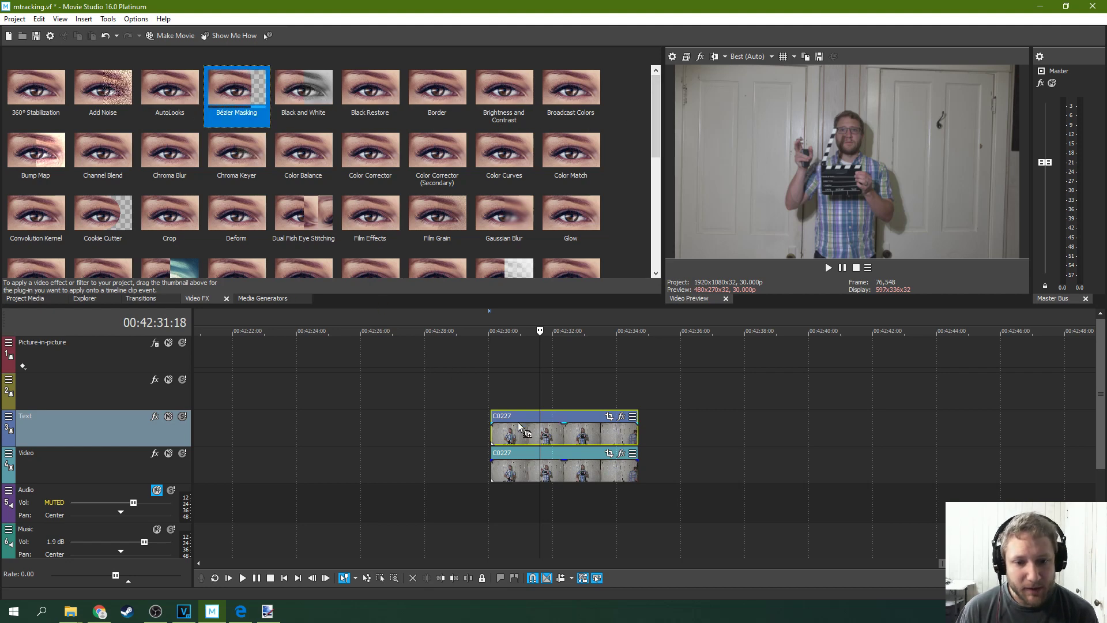
drag(518, 422, 518, 414)
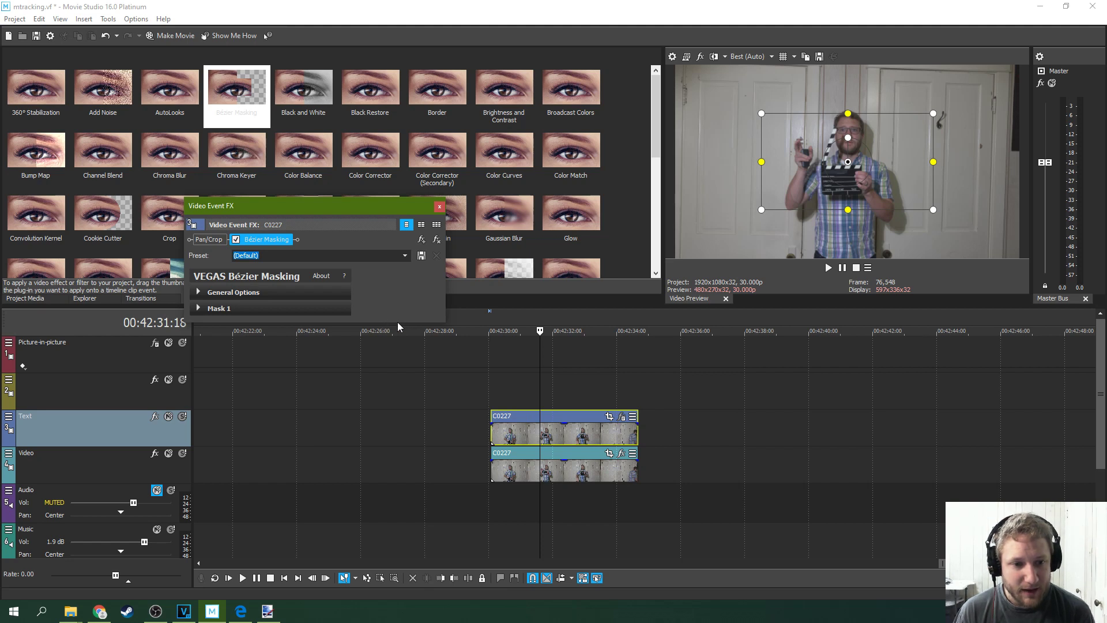
Enlarge the Video Event FX window and expand General Options and Mask 1 settings.
drag(396, 321, 395, 465)
click(199, 292)
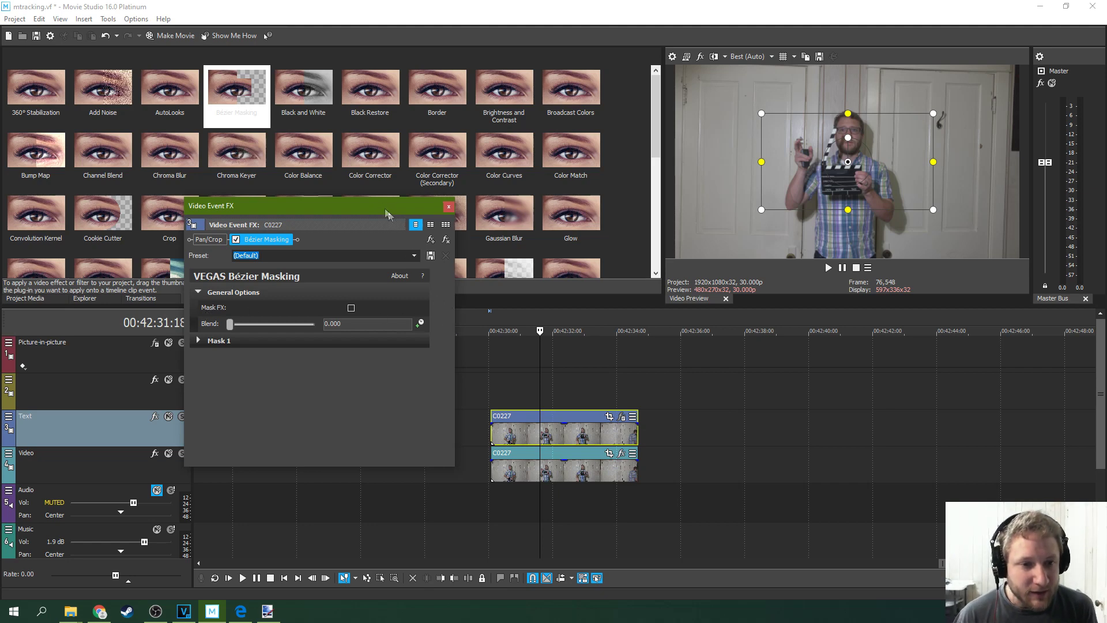
drag(388, 210, 376, 204)
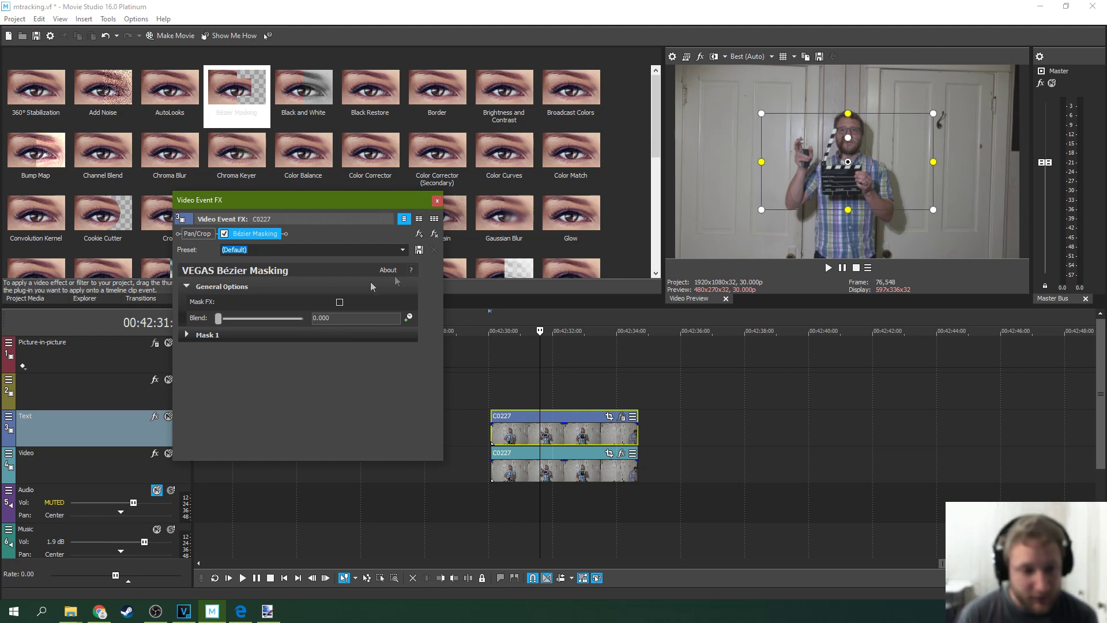
click(187, 335)
Narrow the mask in around the presenter, playing the clip to check the masked area.
mouse_move(438, 305)
mouse_down()
mouse_move(428, 408)
mouse_move(434, 291)
mouse_up()
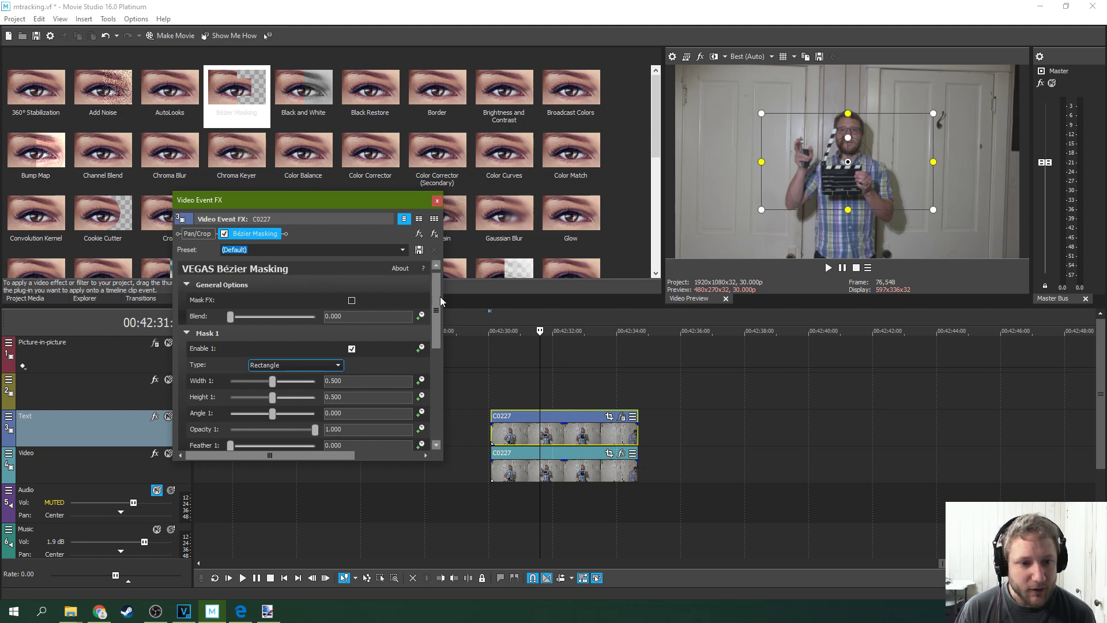
drag(440, 297, 438, 341)
click(578, 389)
key(space)
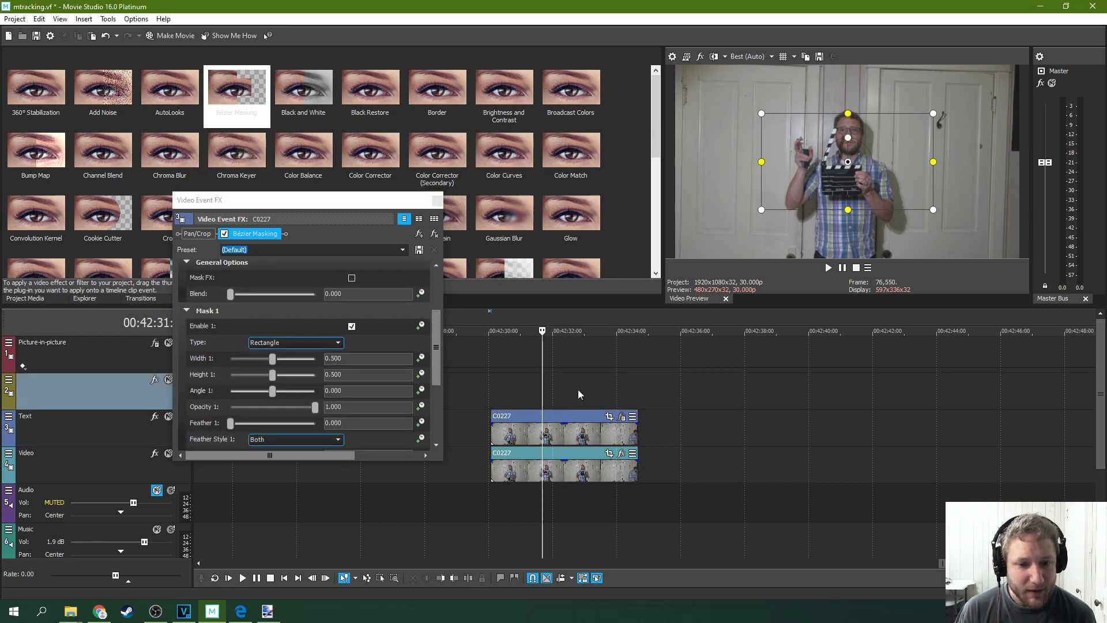
key(space)
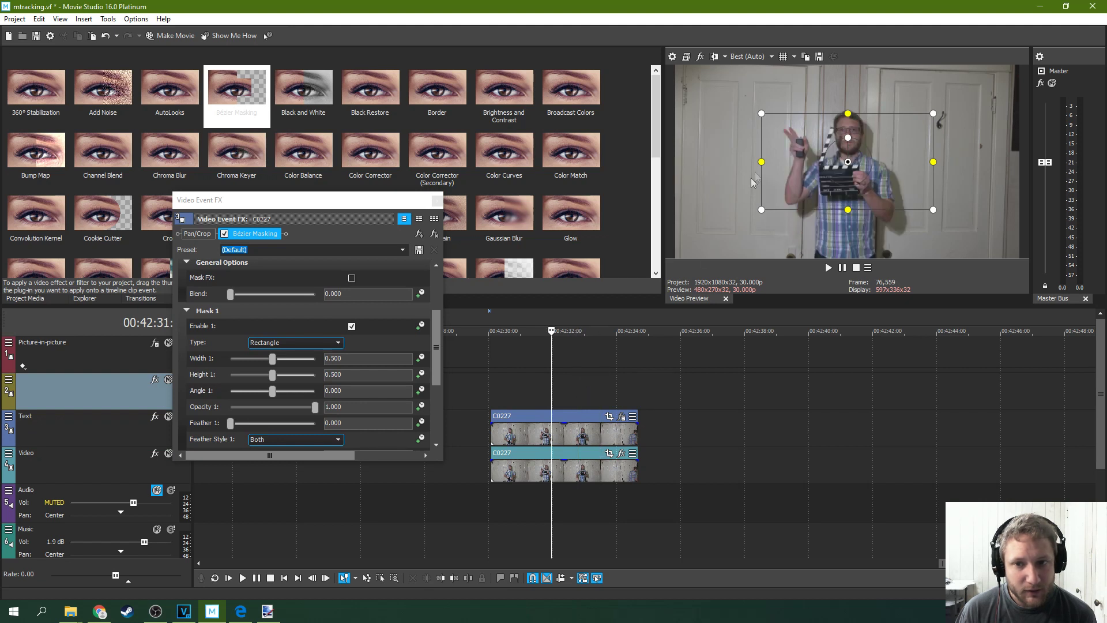
drag(761, 162, 800, 162)
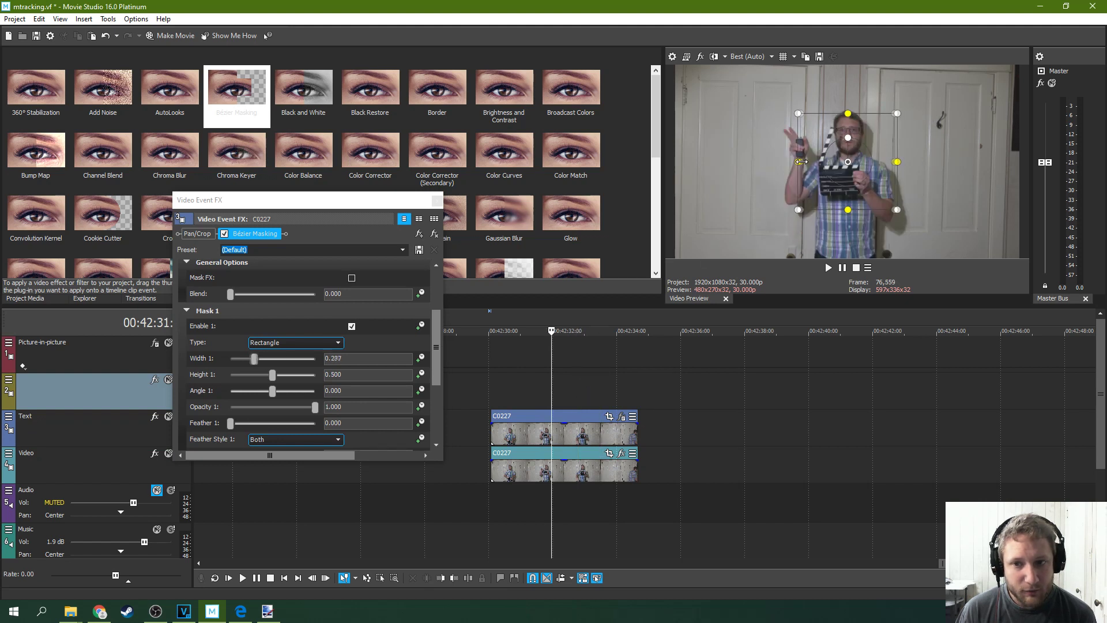
Make Mask 1 an oval, 0.102 × 0.210 at 0.504, 0.646, over the head.
click(294, 342)
click(279, 358)
drag(848, 209, 832, 133)
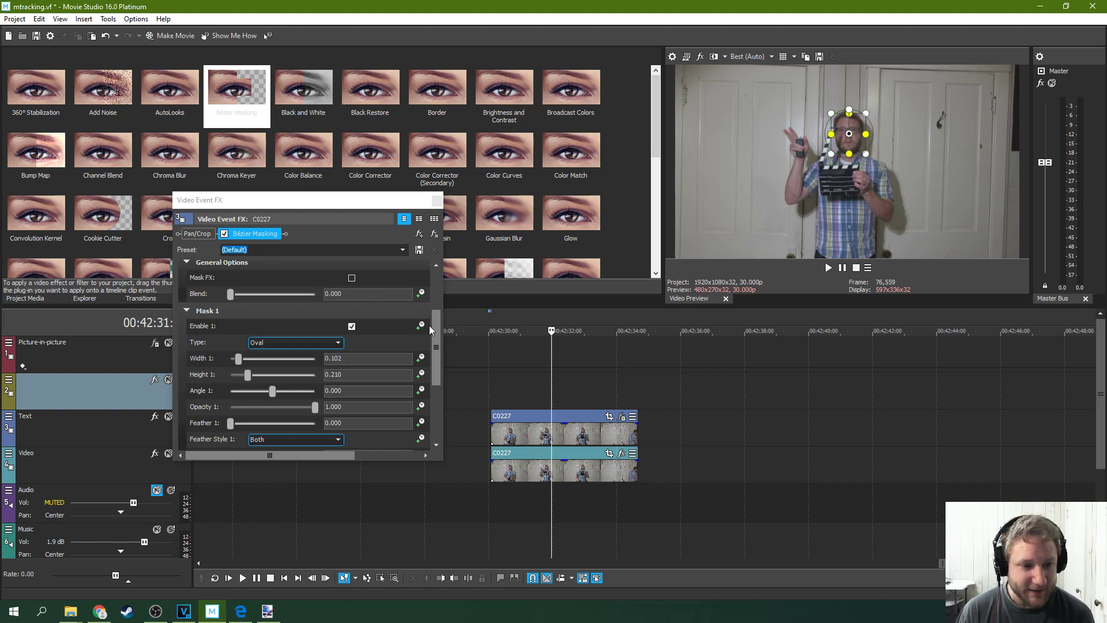
drag(437, 333, 437, 384)
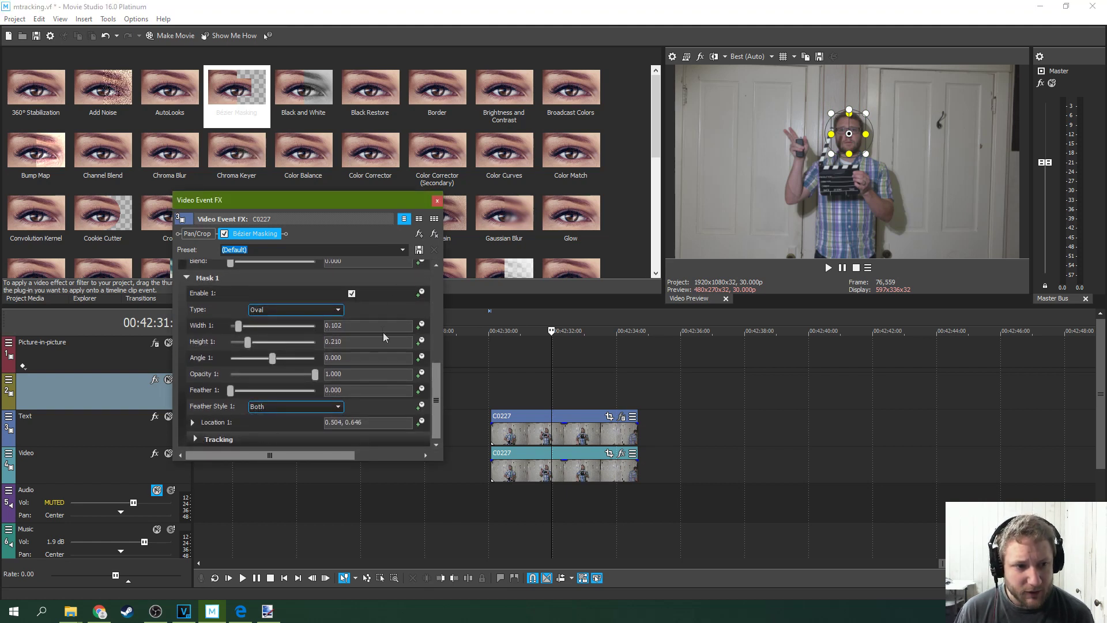
click(195, 439)
Run motion tracking on the oval mask through the clip with Location mode.
drag(435, 358, 434, 416)
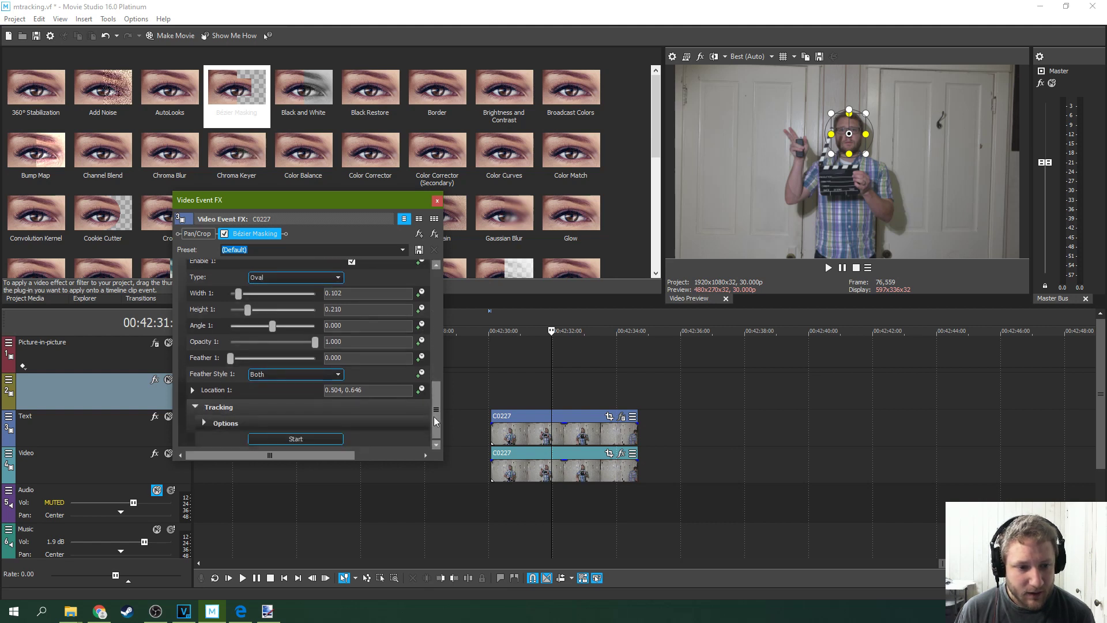
click(494, 421)
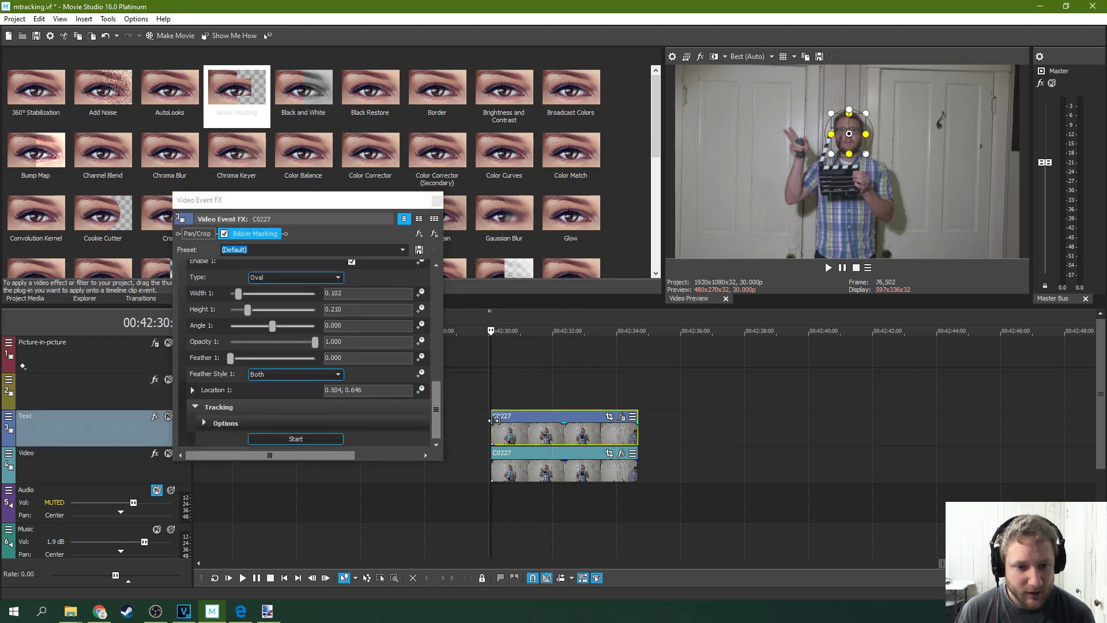
click(205, 421)
drag(436, 388, 436, 408)
click(332, 423)
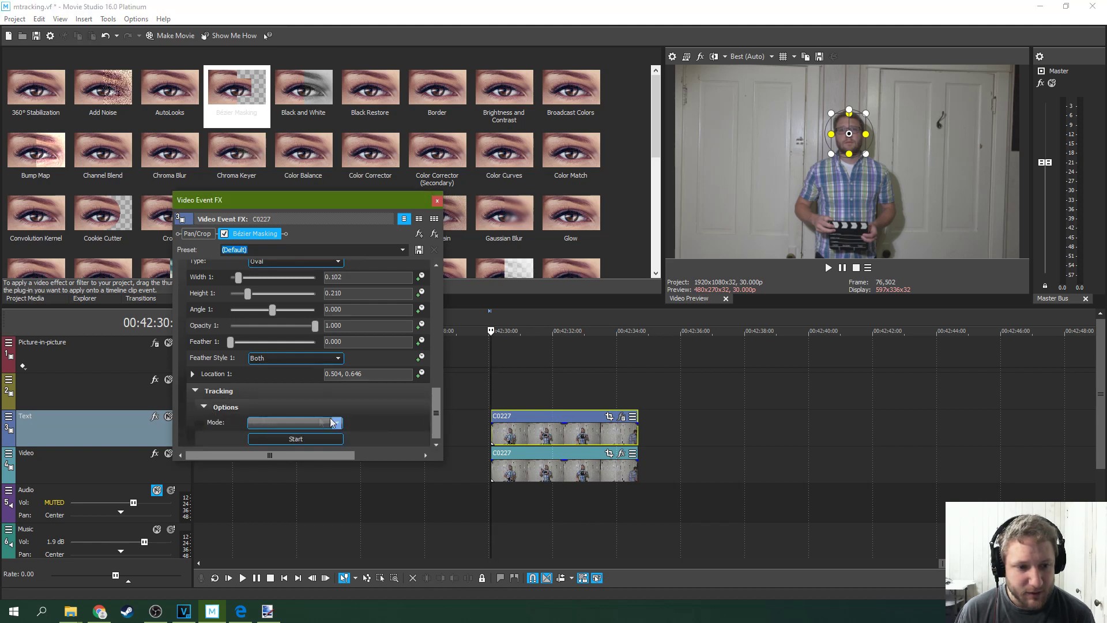
click(316, 423)
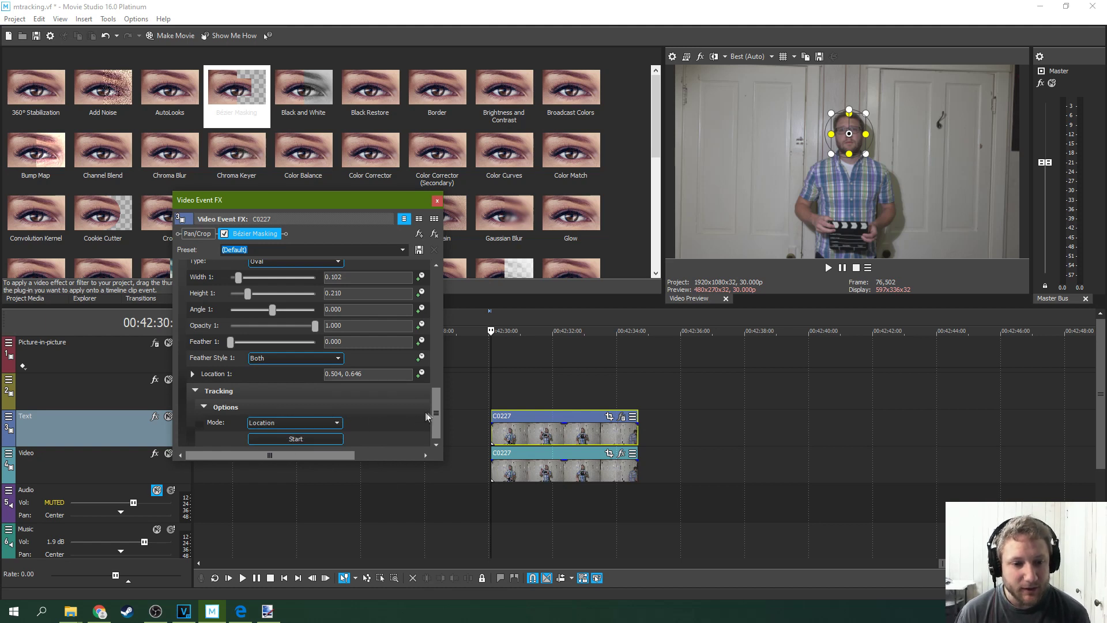
click(310, 437)
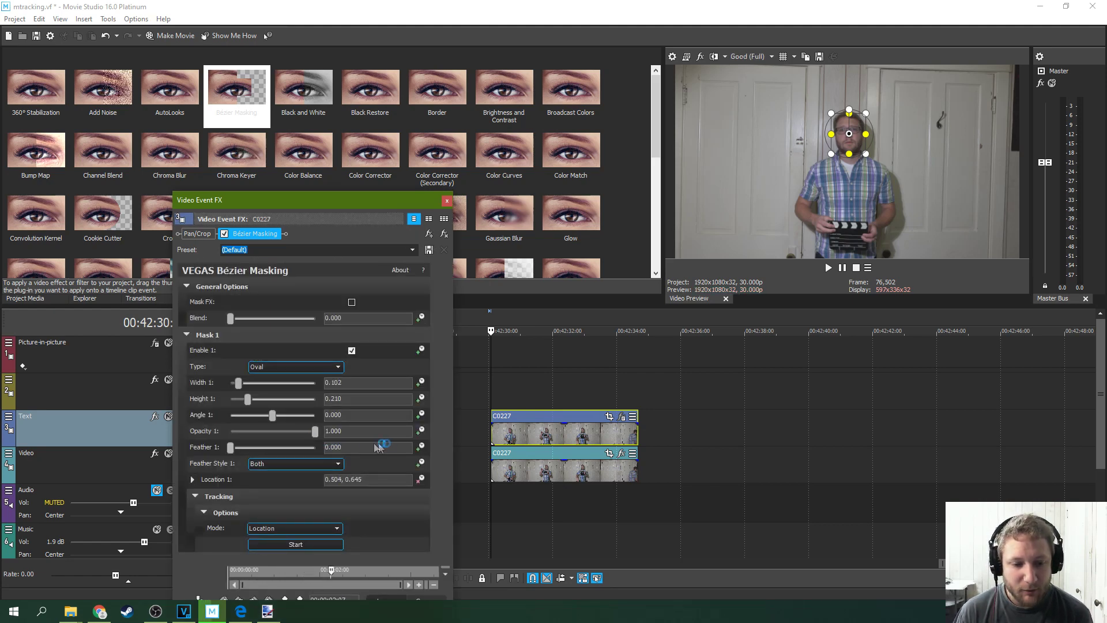
Play back the tracked mask result on the timeline.
drag(354, 197, 372, 96)
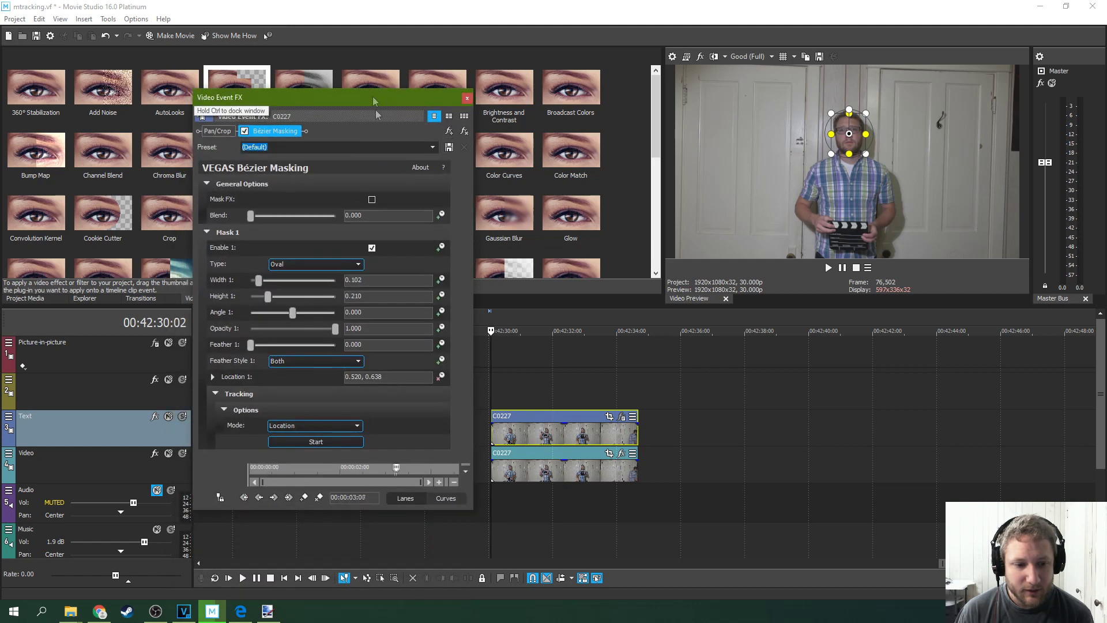
click(507, 382)
key(space)
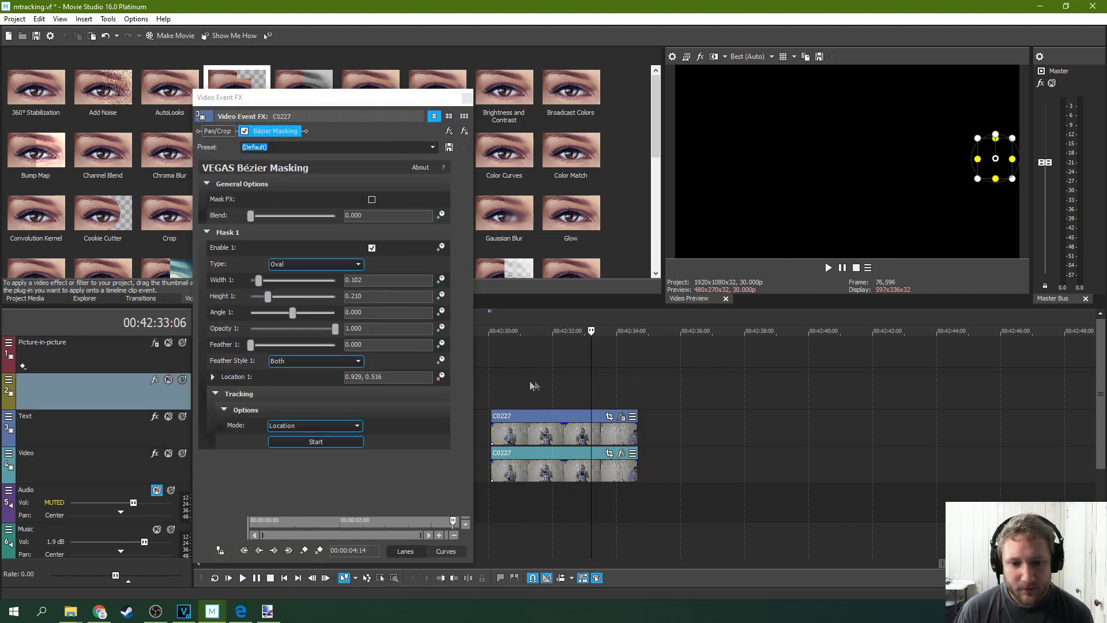
click(529, 381)
Apply the Tiny Planet effect to the C0227 clip on the Video track.
drag(425, 104, 320, 68)
drag(657, 135, 658, 247)
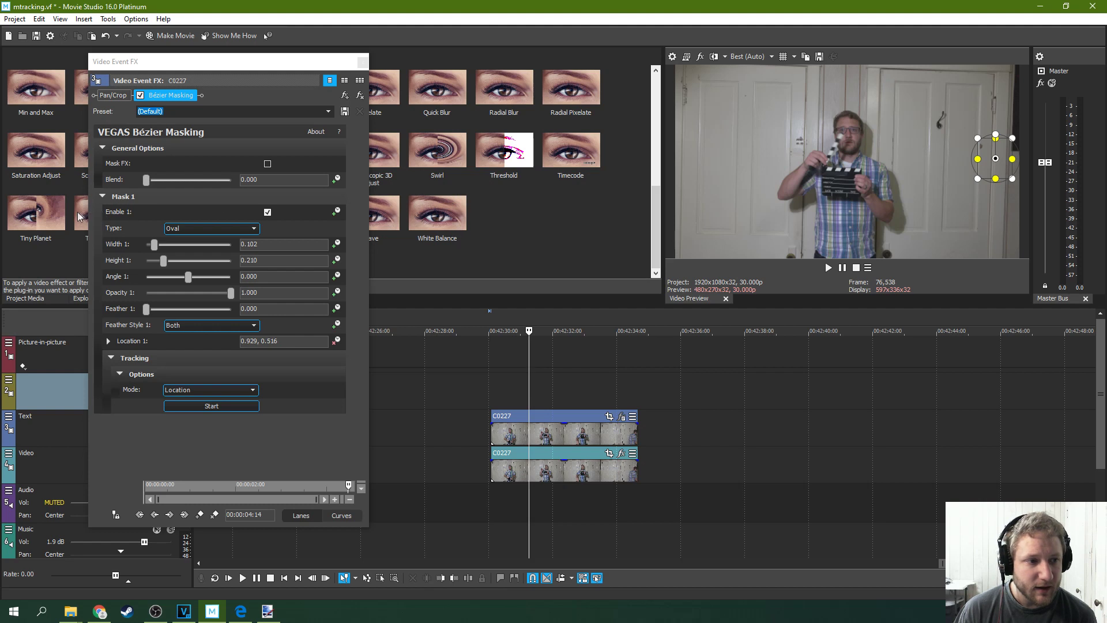
drag(35, 214, 545, 474)
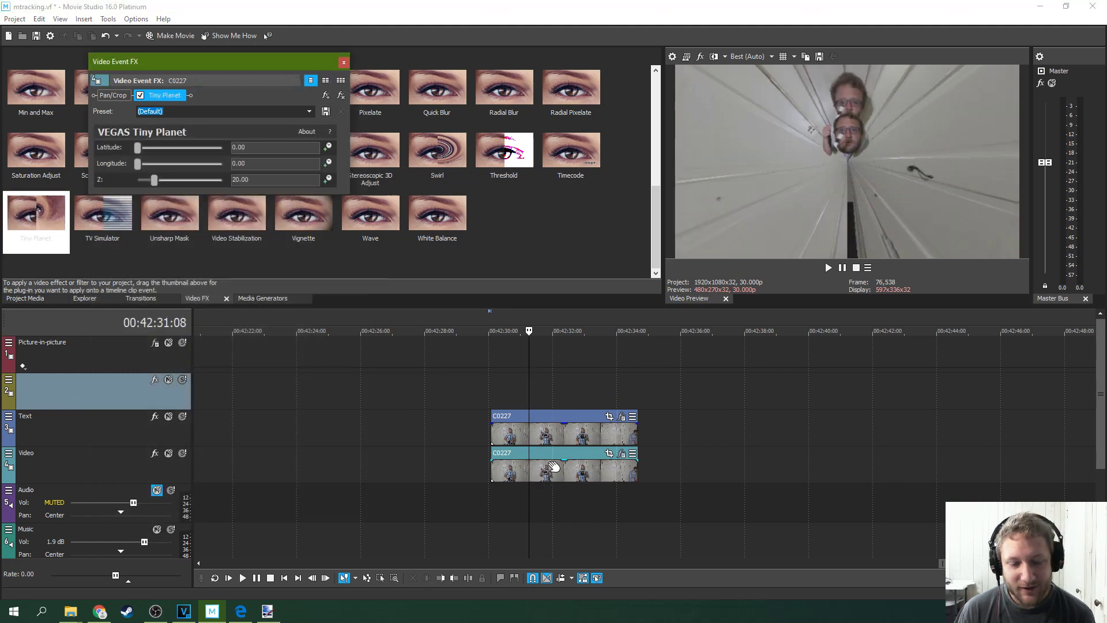
drag(244, 68, 296, 180)
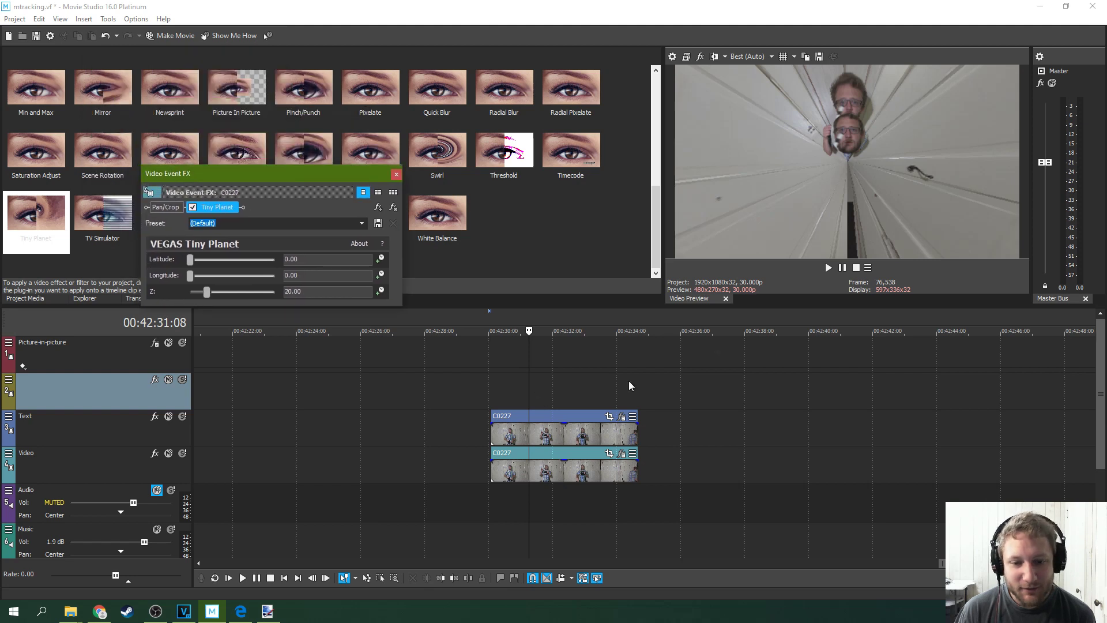
Review the Tiny Planet warp by playing and frame-stepping near the clip's end.
click(827, 268)
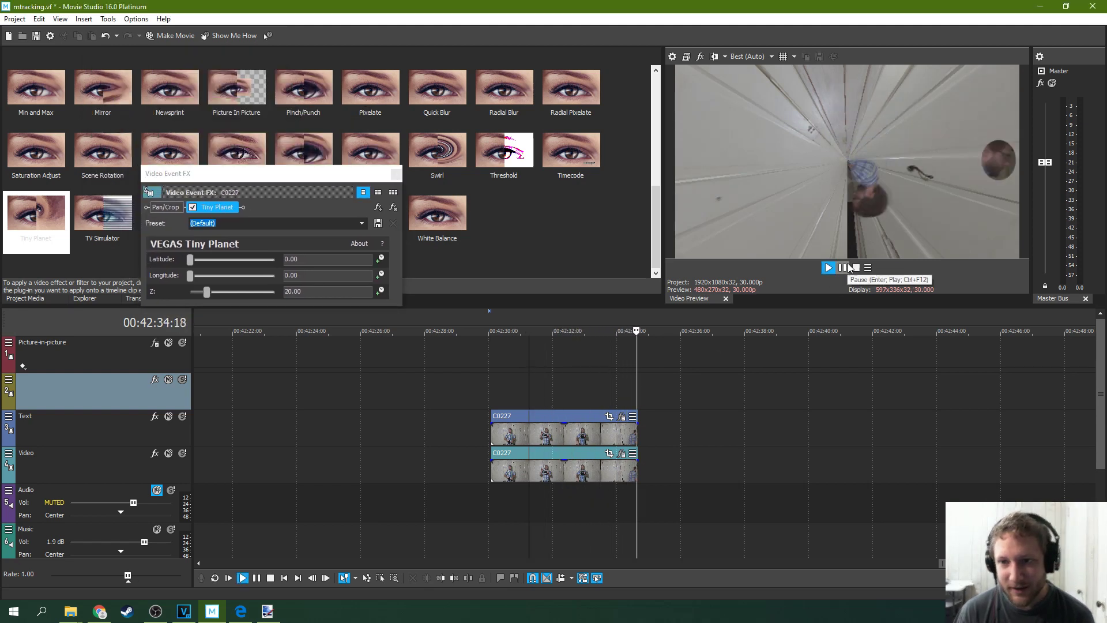
click(843, 268)
click(604, 398)
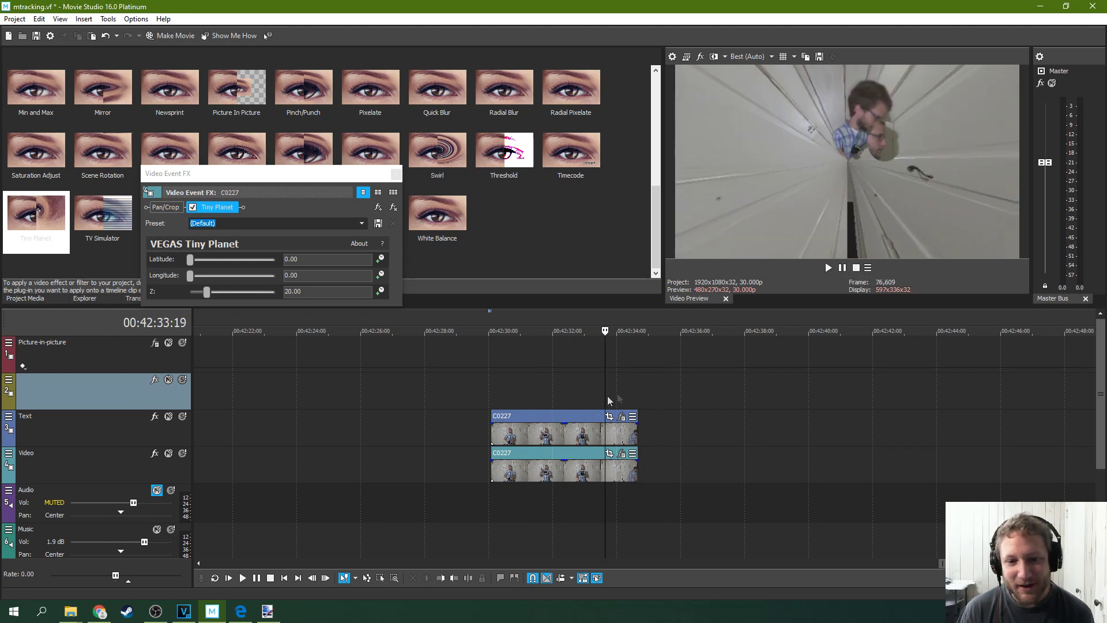
click(636, 386)
click(622, 394)
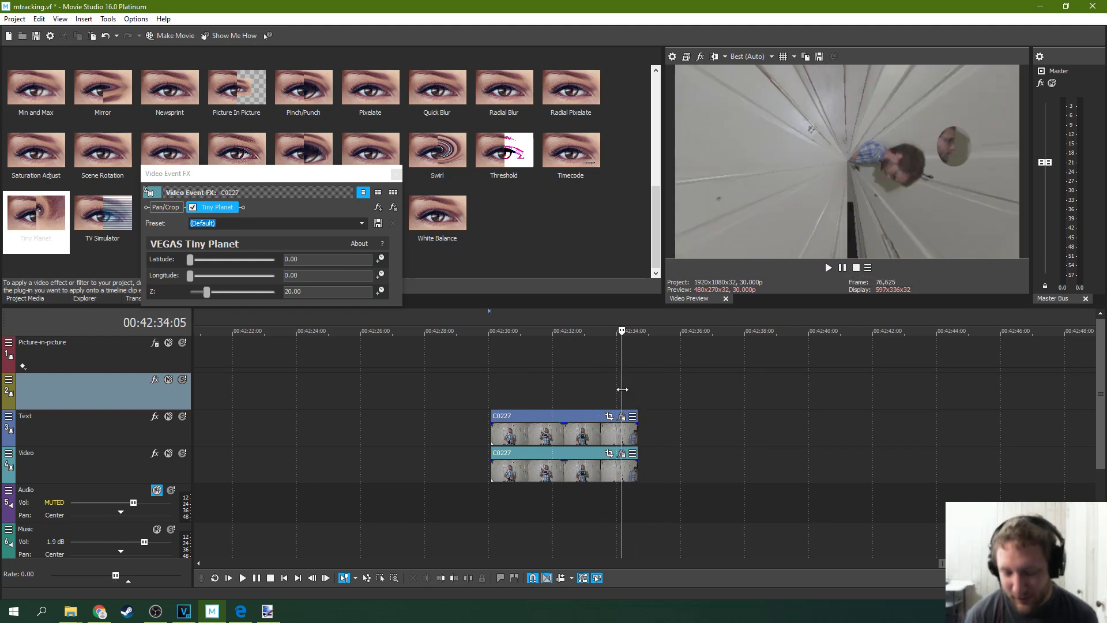
key(Left)
key(Left)
key(Left)
key(Left)
key(Left)
key(Left)
key(Left)
key(Left)
key(Left)
key(Left)
key(Left)
key(Left)
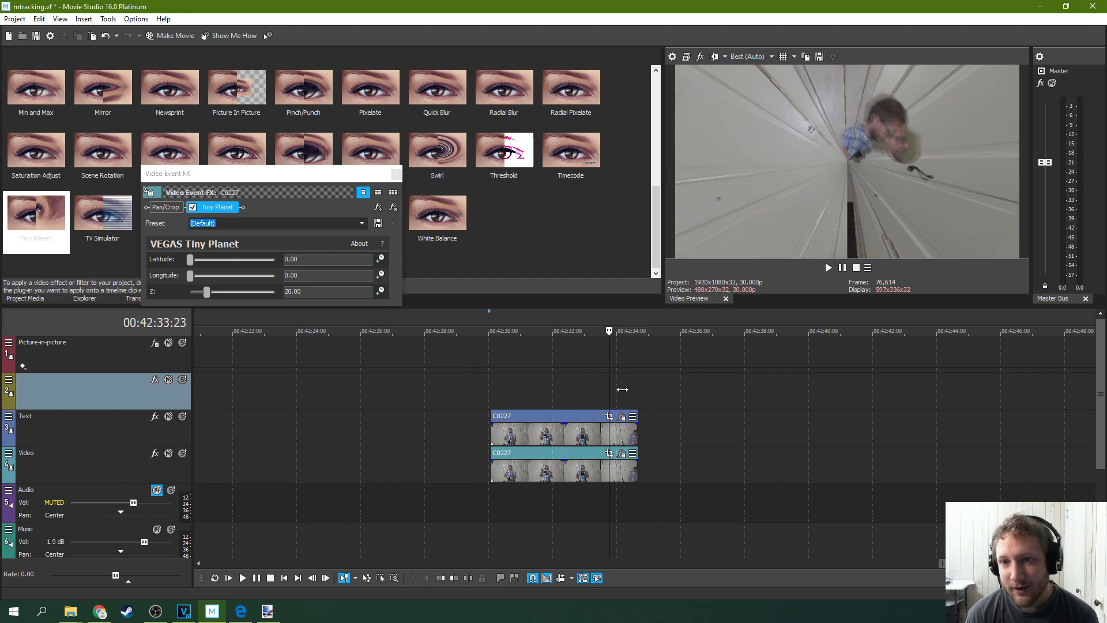
key(Right)
key(Right)
key(Right)
key(Right)
key(Right)
key(Right)
key(Right)
key(Right)
key(Right)
key(Right)
key(Right)
key(Right)
key(Right)
key(Right)
key(Right)
key(Right)
key(Right)
key(Right)
key(Right)
key(Right)
key(Right)
key(Right)
key(Right)
key(Right)
key(Right)
key(Right)
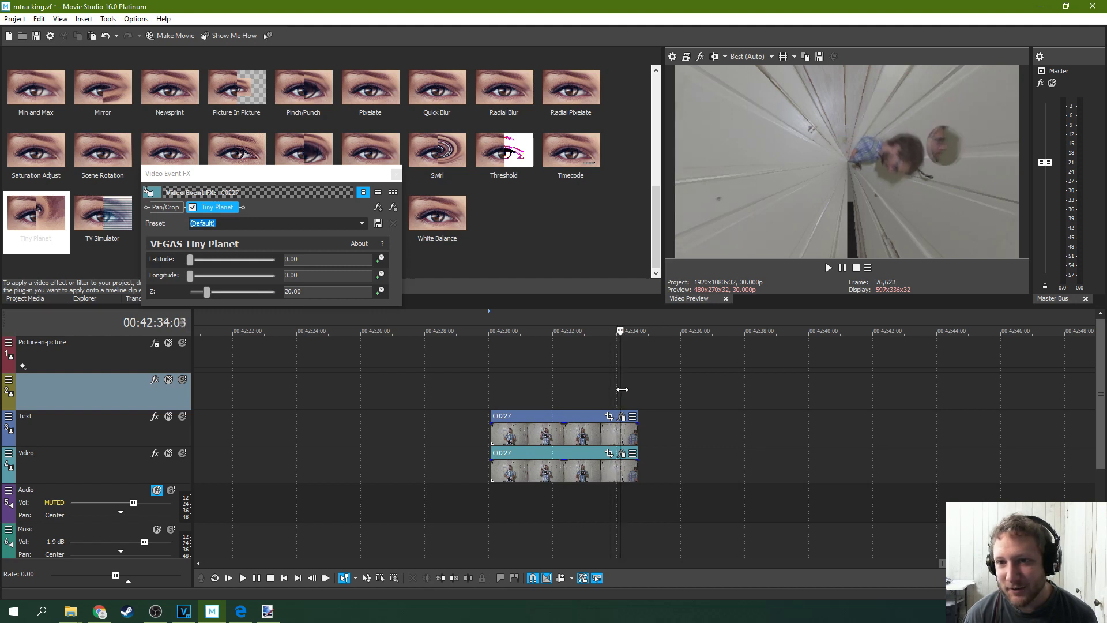
key(Right)
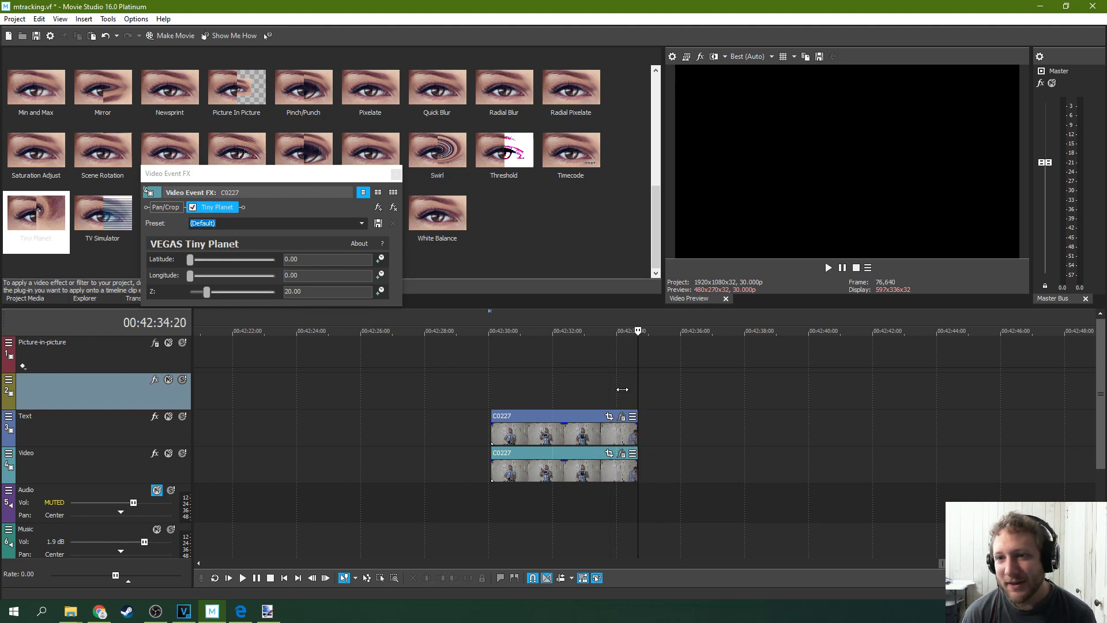
key(Left)
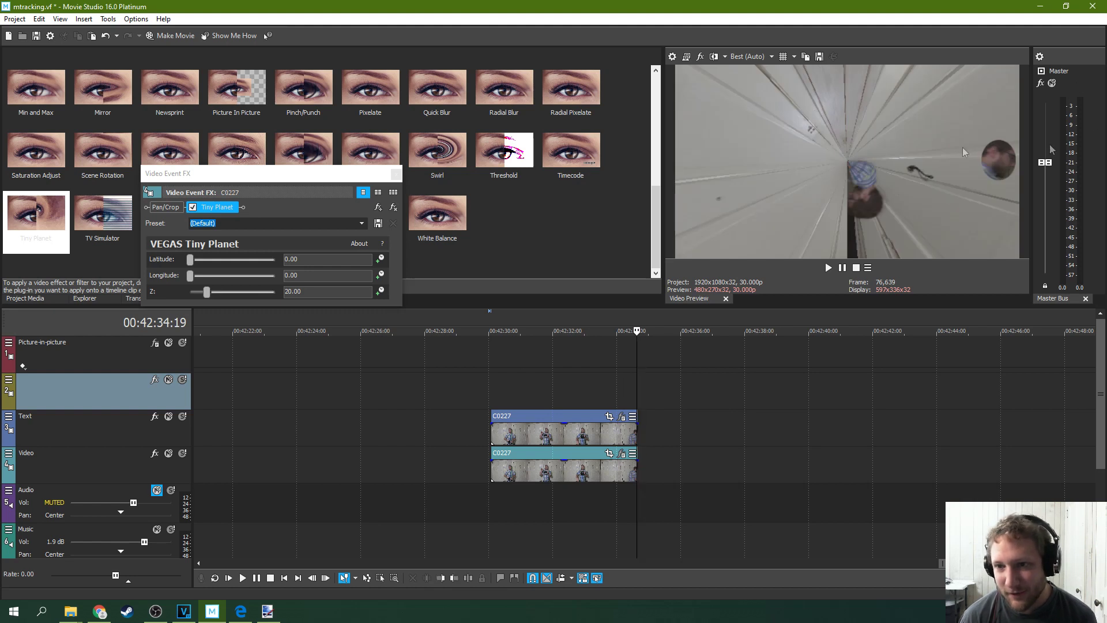
click(590, 464)
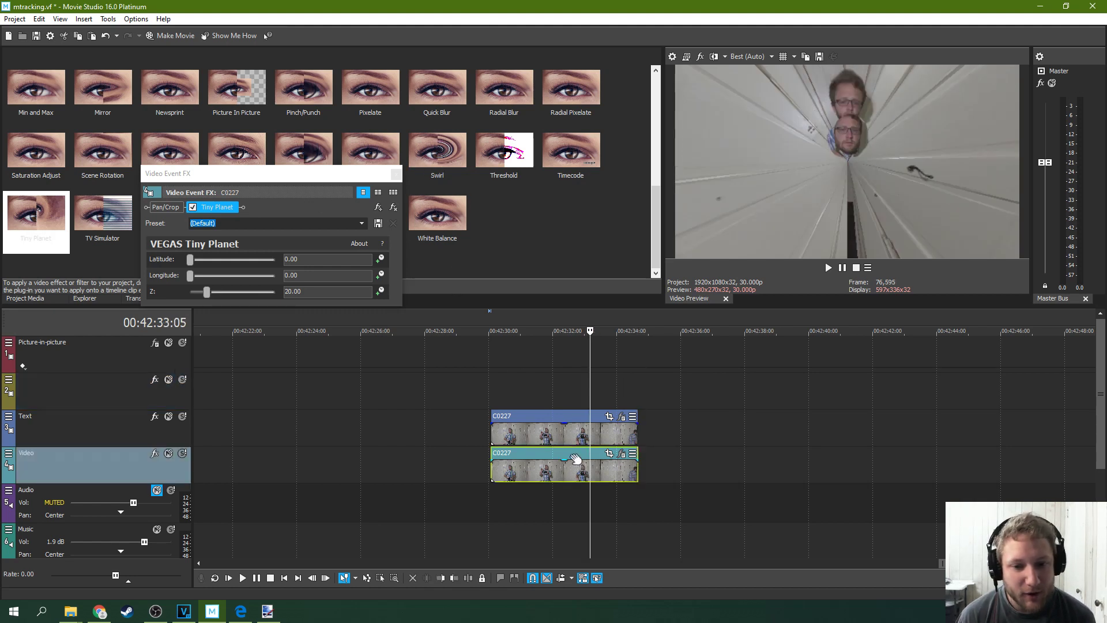
Delete Tiny Planet from the Video track clip's effect chain and close the Event FX window.
click(621, 457)
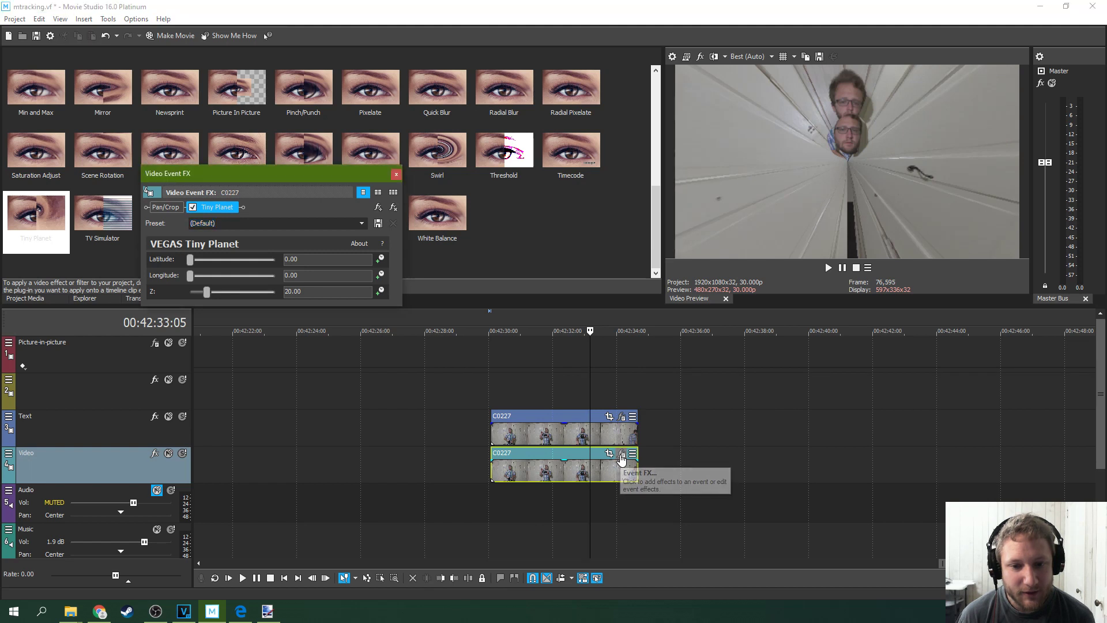
click(393, 207)
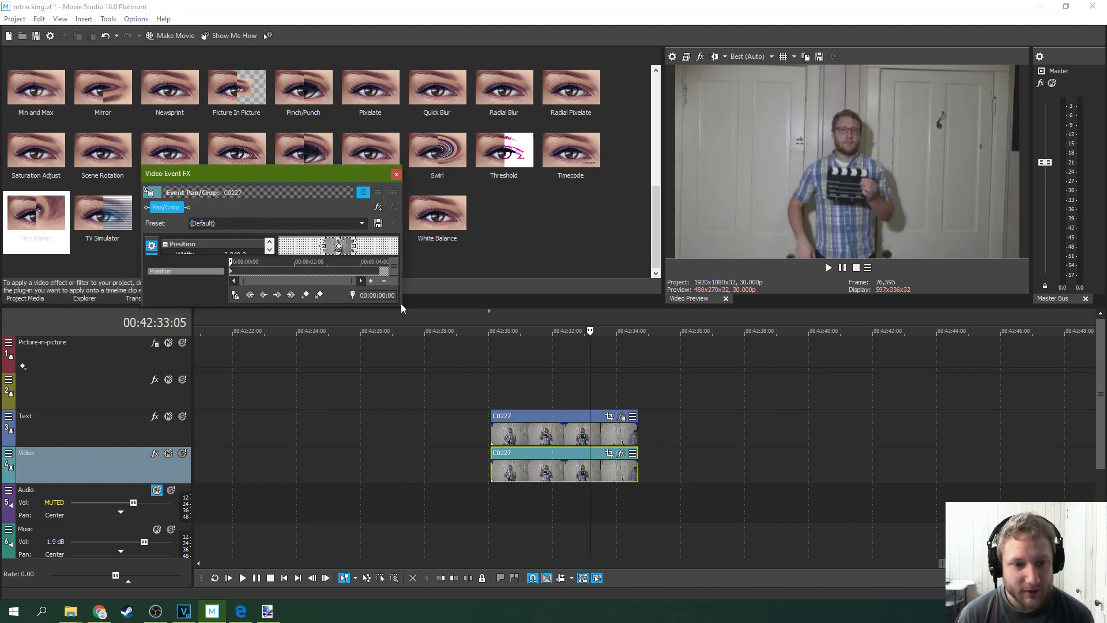
drag(401, 307, 573, 455)
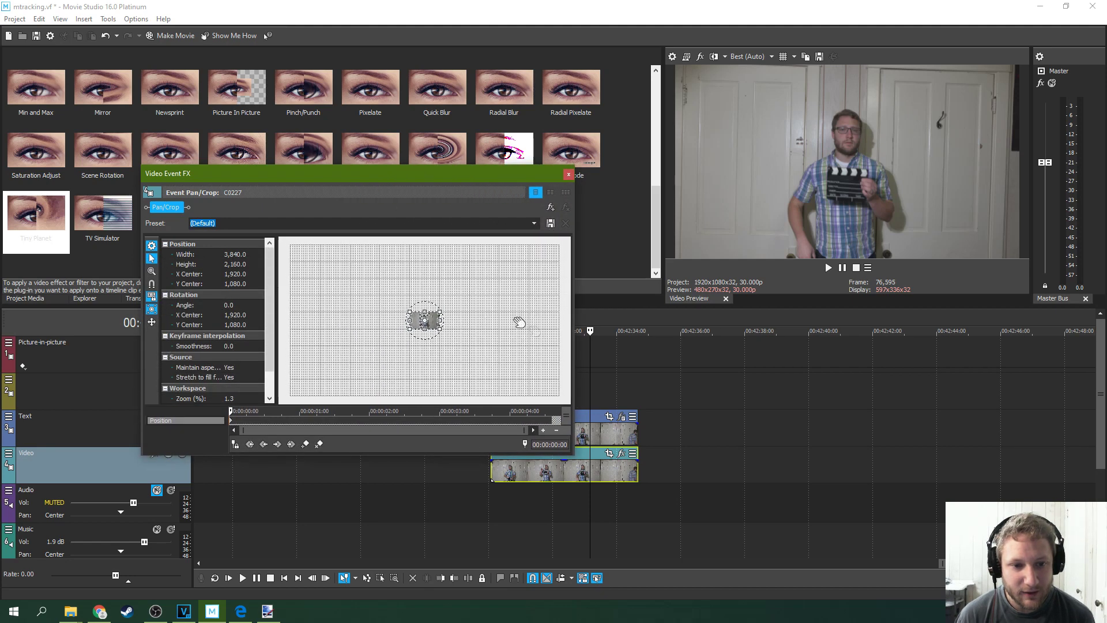
drag(428, 178, 324, 161)
click(545, 473)
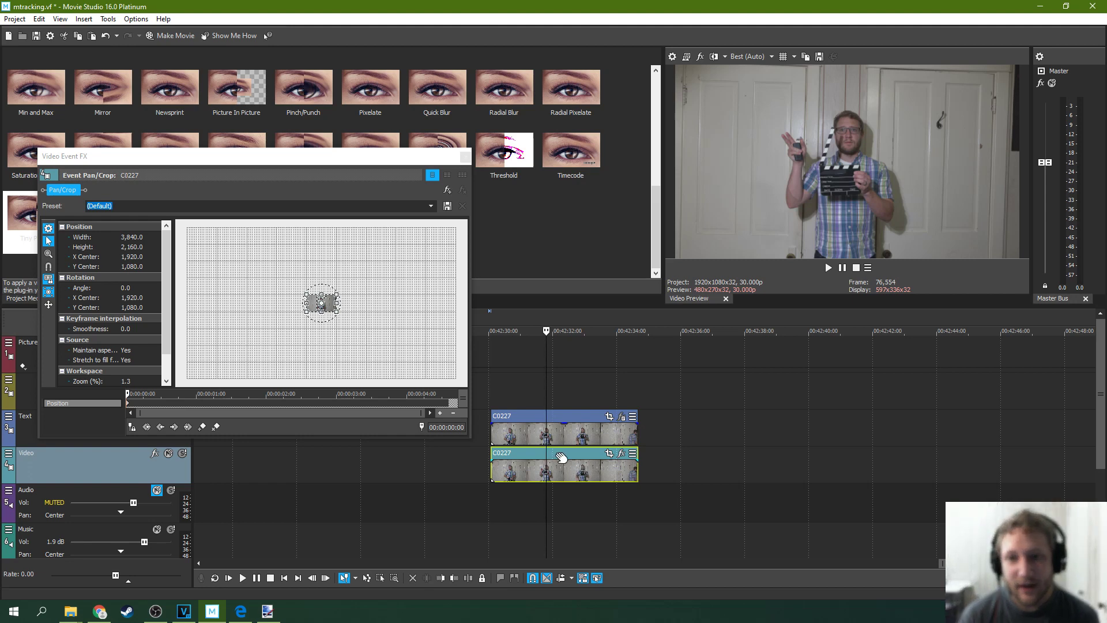
click(556, 416)
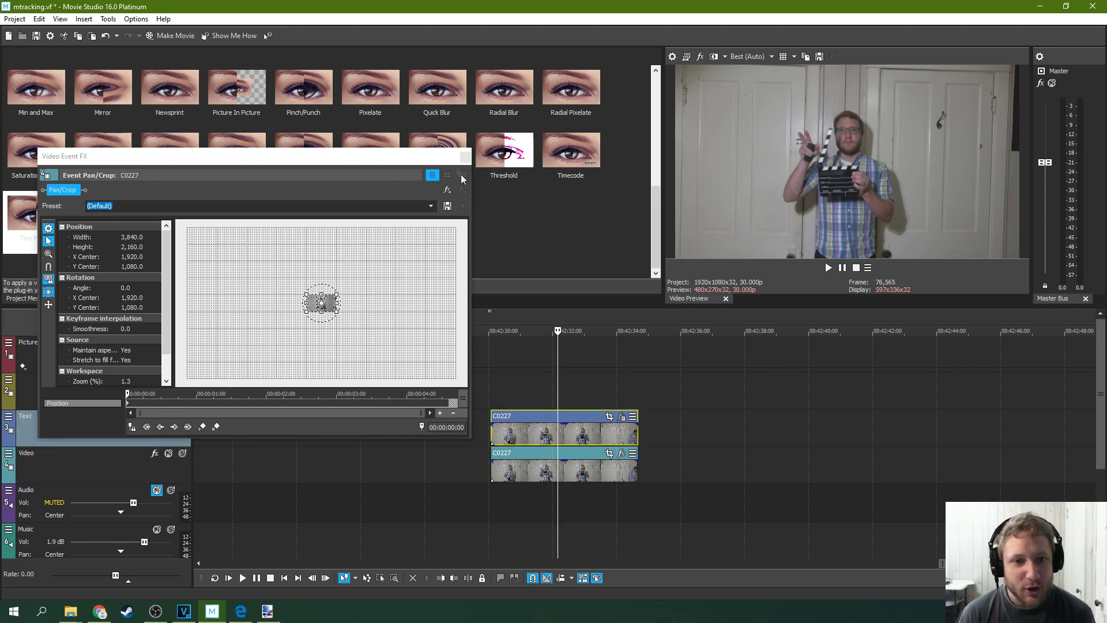
click(465, 157)
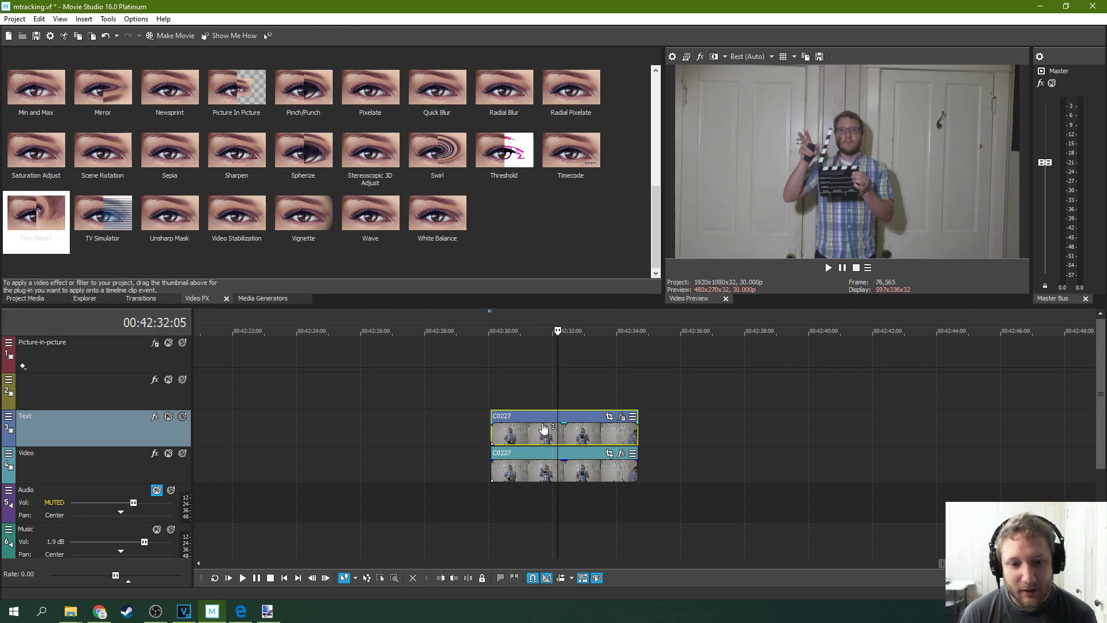
Park the playhead at 00:42:32:00 and launch the Add Text to Motion Track extension.
click(537, 426)
click(552, 431)
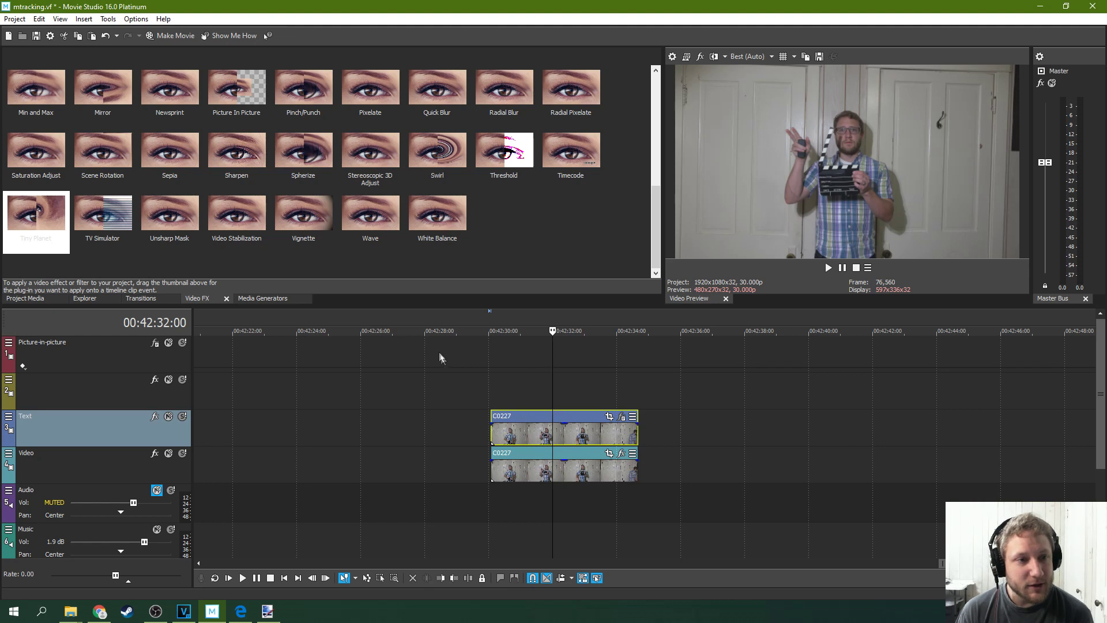
click(104, 20)
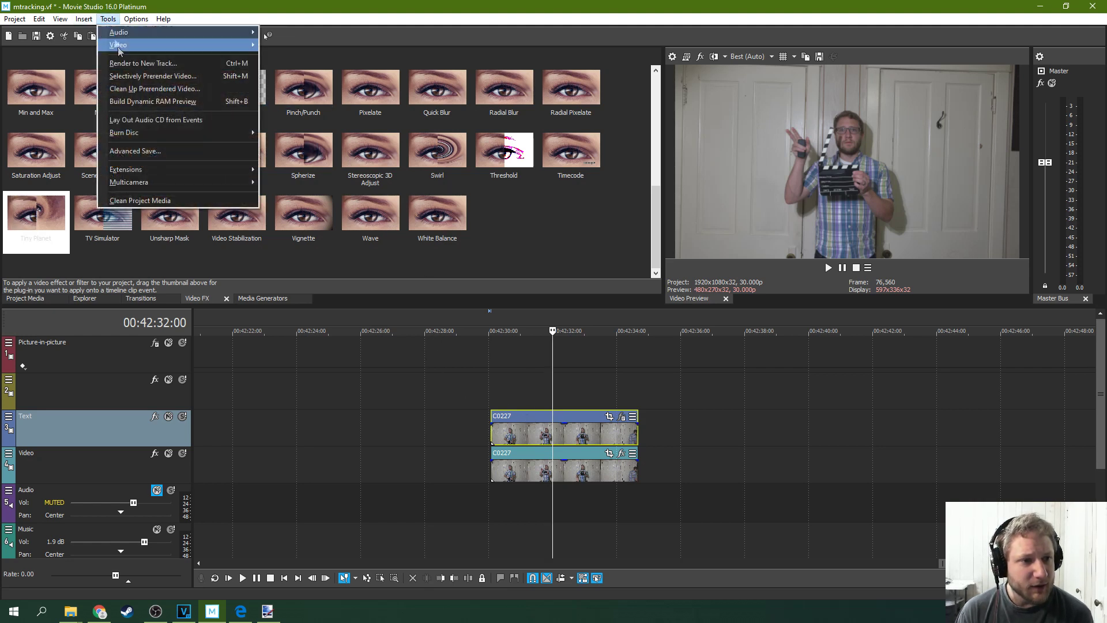
mouse_move(199, 170)
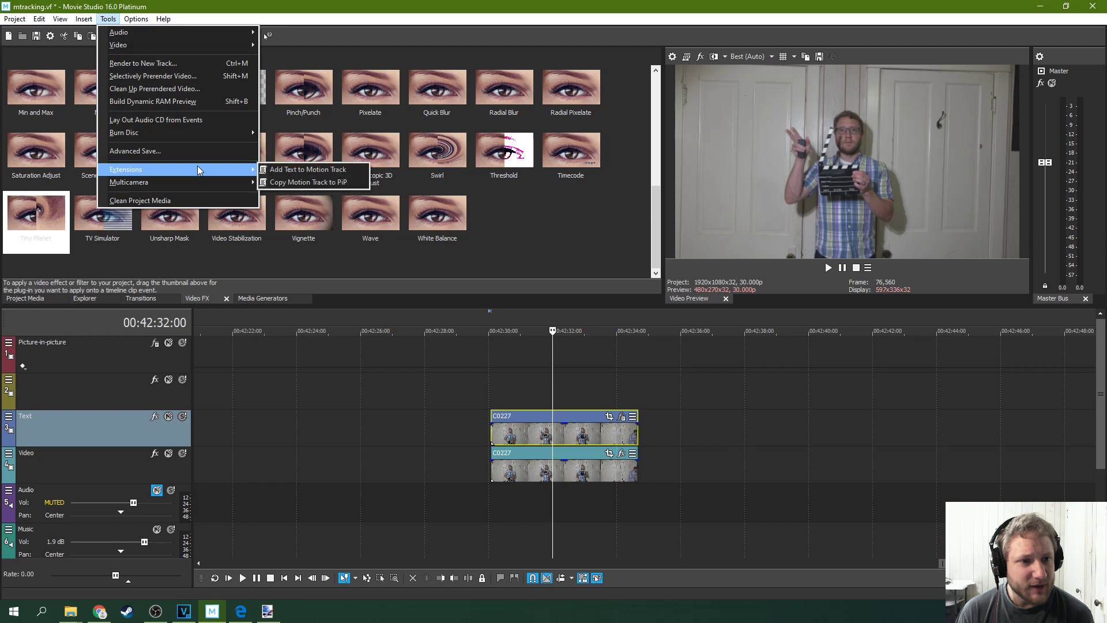
click(279, 171)
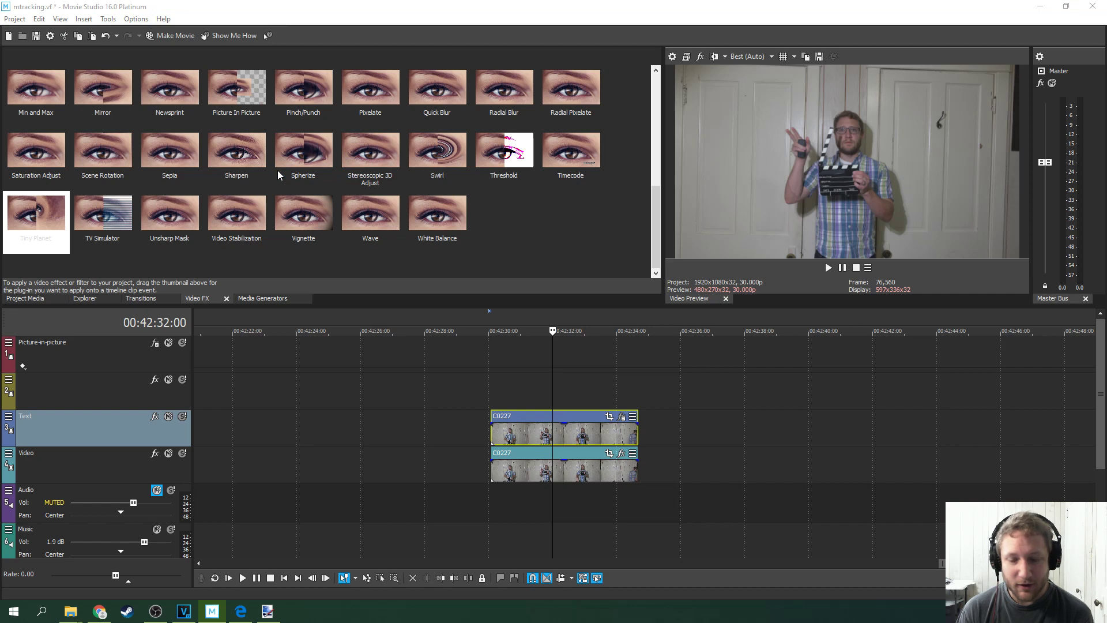
Set the title's Y offset to 0.205 and create the tracked Placeholder title.
drag(1011, 233, 358, 230)
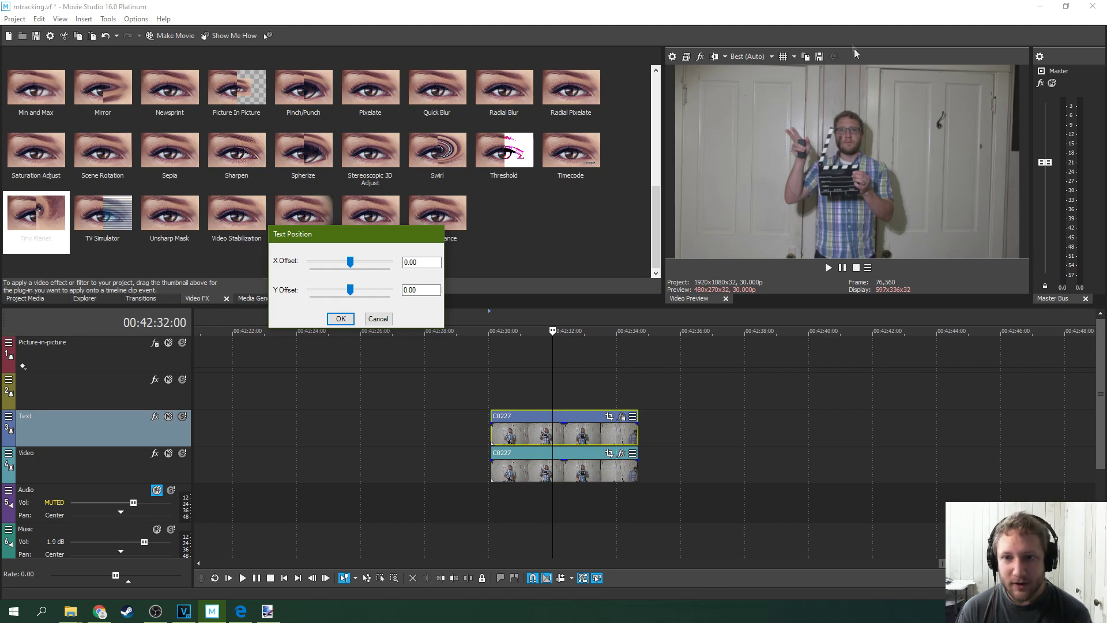
drag(350, 290, 366, 293)
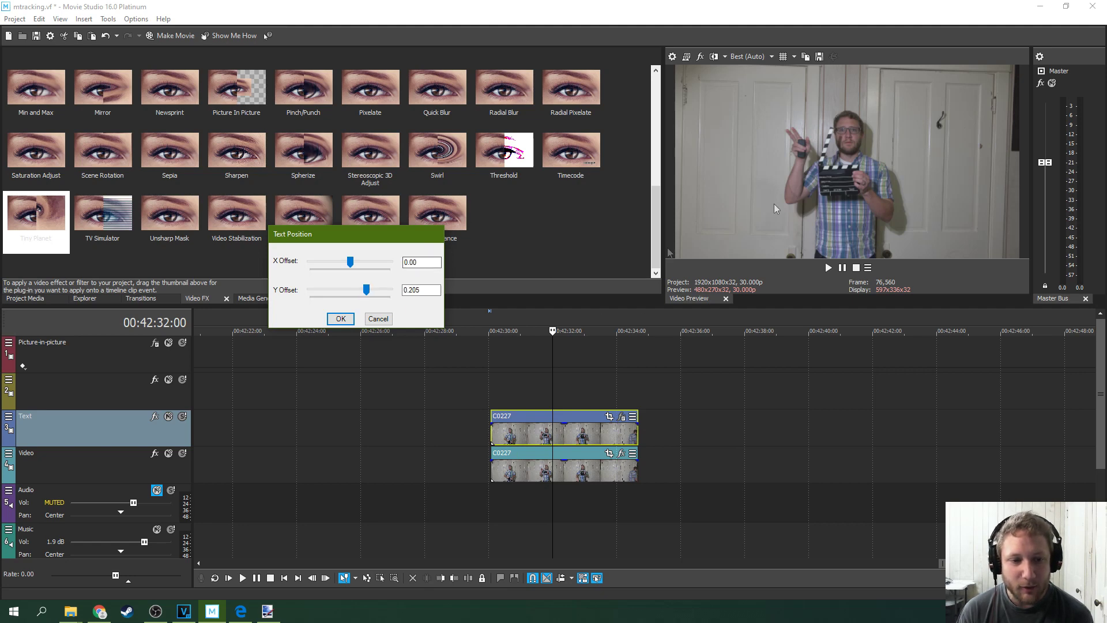
click(341, 318)
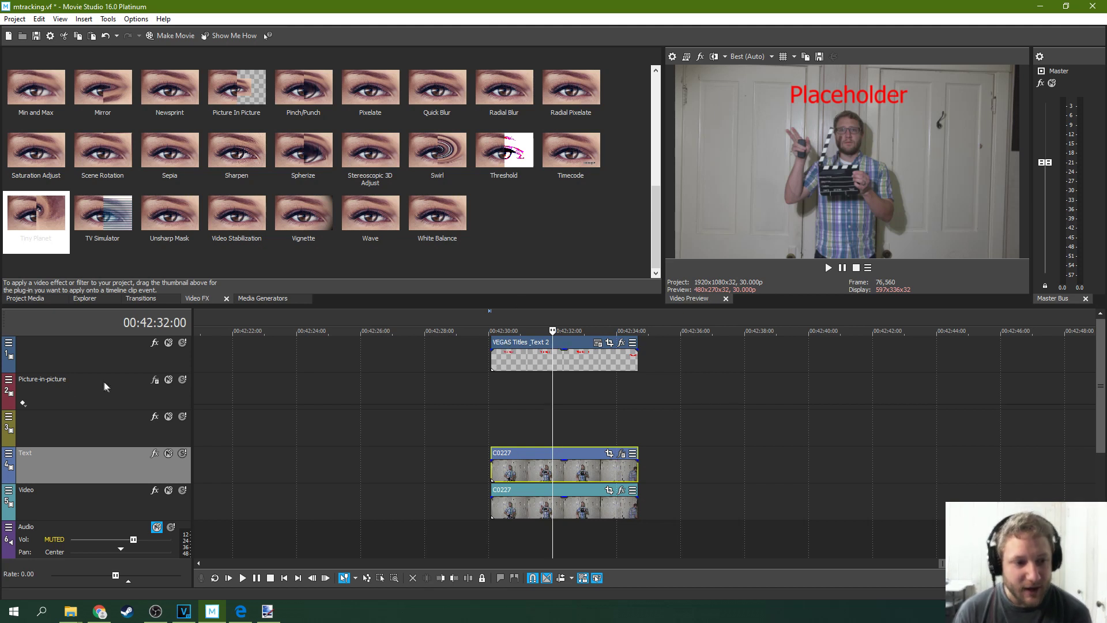
Move Picture-in-picture to the top track and drop the title clip just above the Text track.
drag(103, 380, 96, 341)
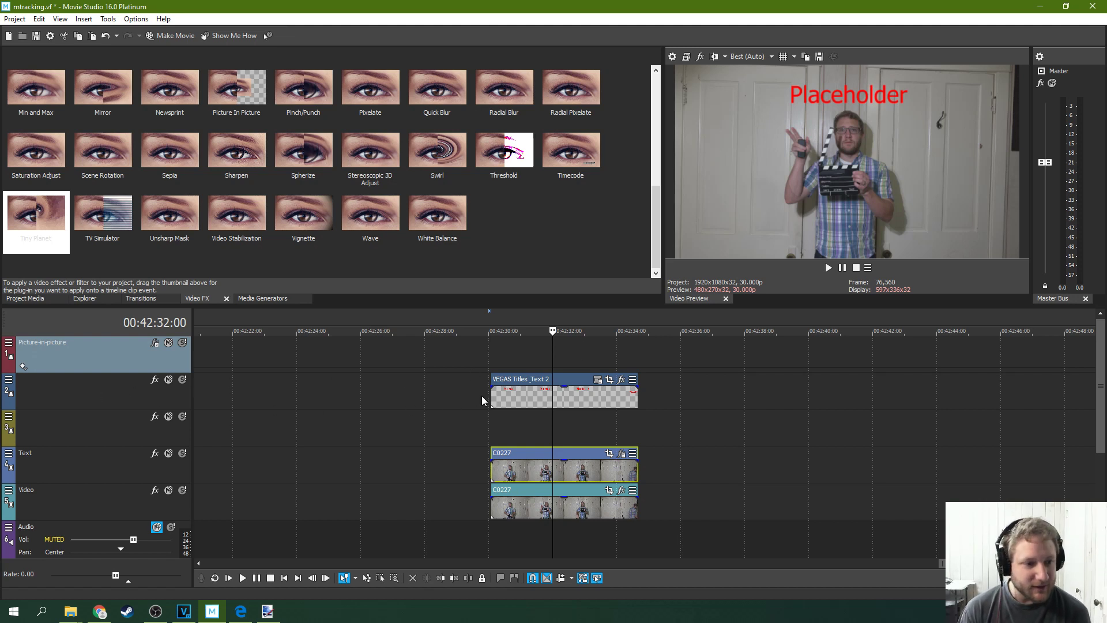
drag(506, 392, 508, 427)
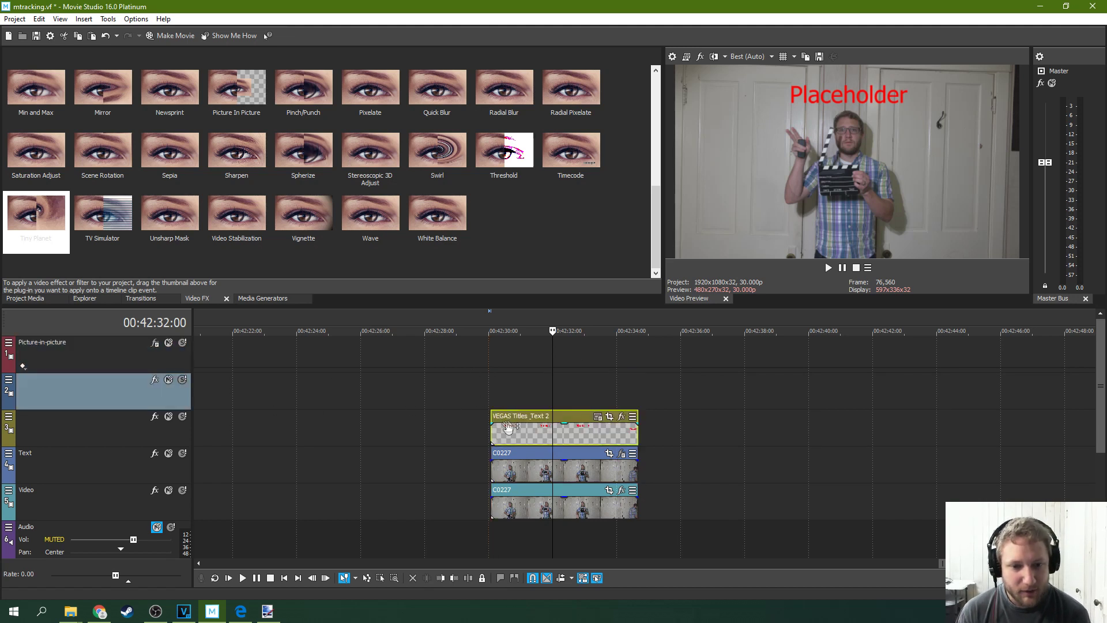
click(540, 431)
click(577, 441)
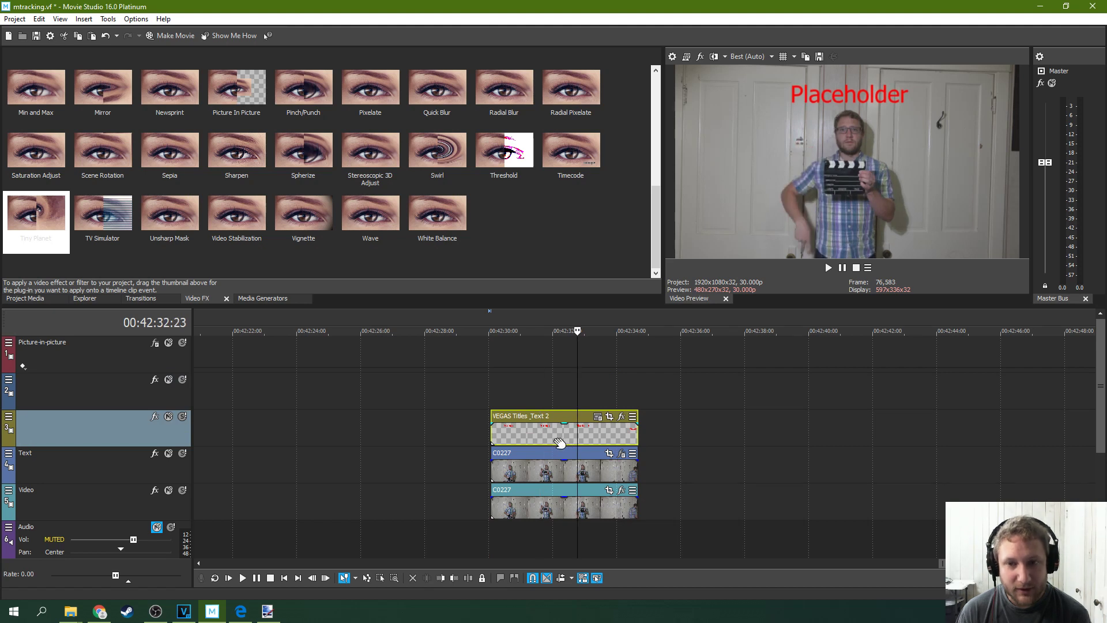
Scrub through the clip to verify the title follows the head, then open its text settings.
click(624, 434)
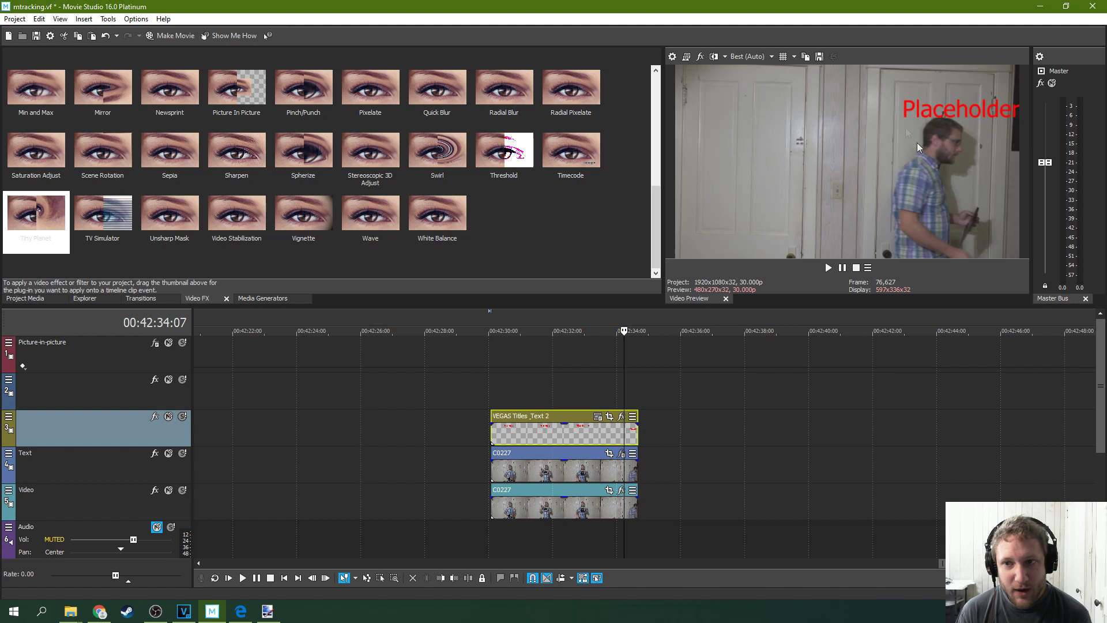
click(600, 442)
click(570, 441)
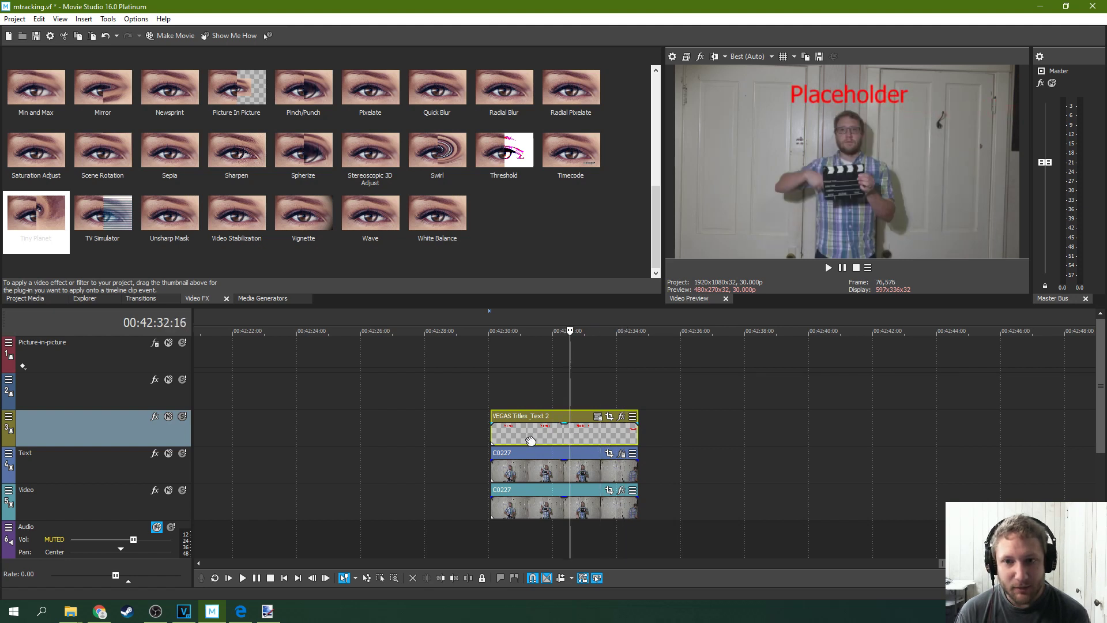
click(528, 440)
click(513, 440)
click(527, 440)
click(551, 439)
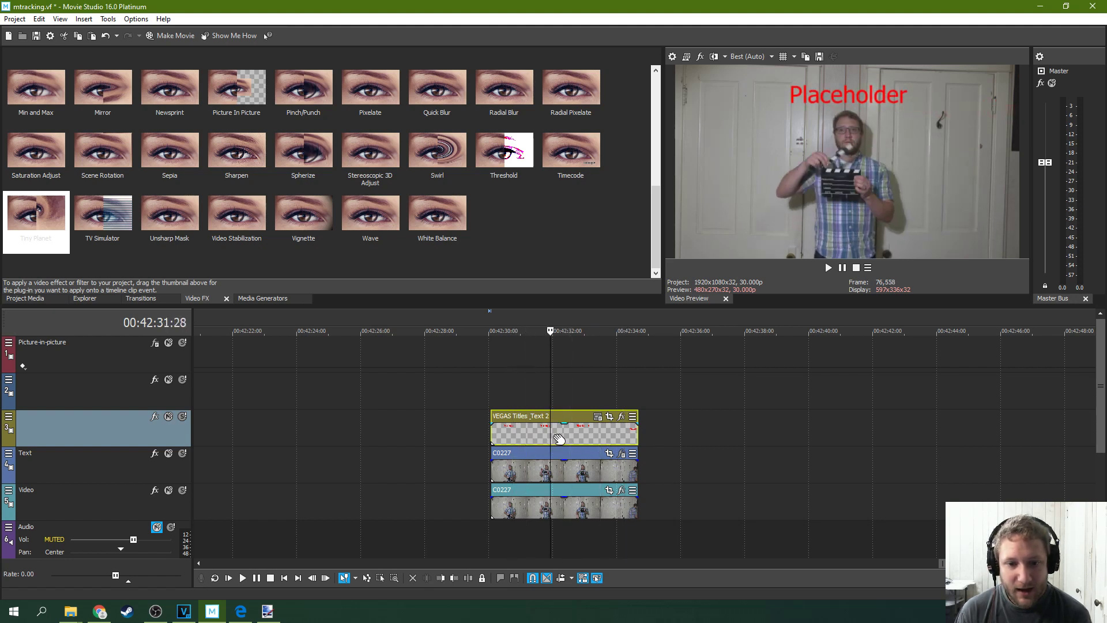
click(576, 439)
click(601, 439)
click(621, 440)
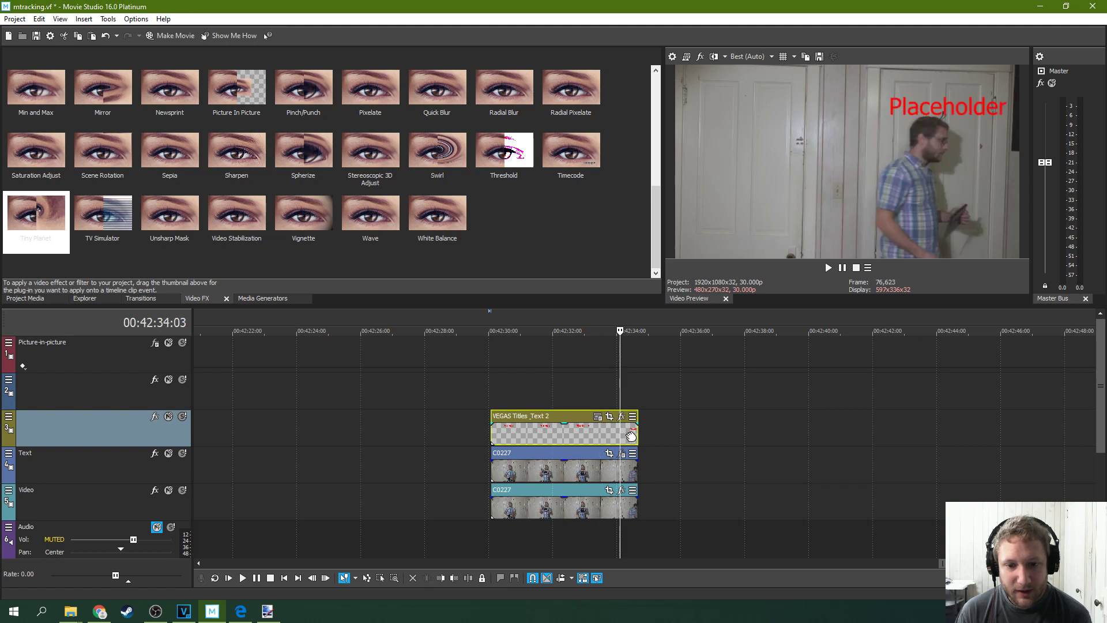
click(628, 437)
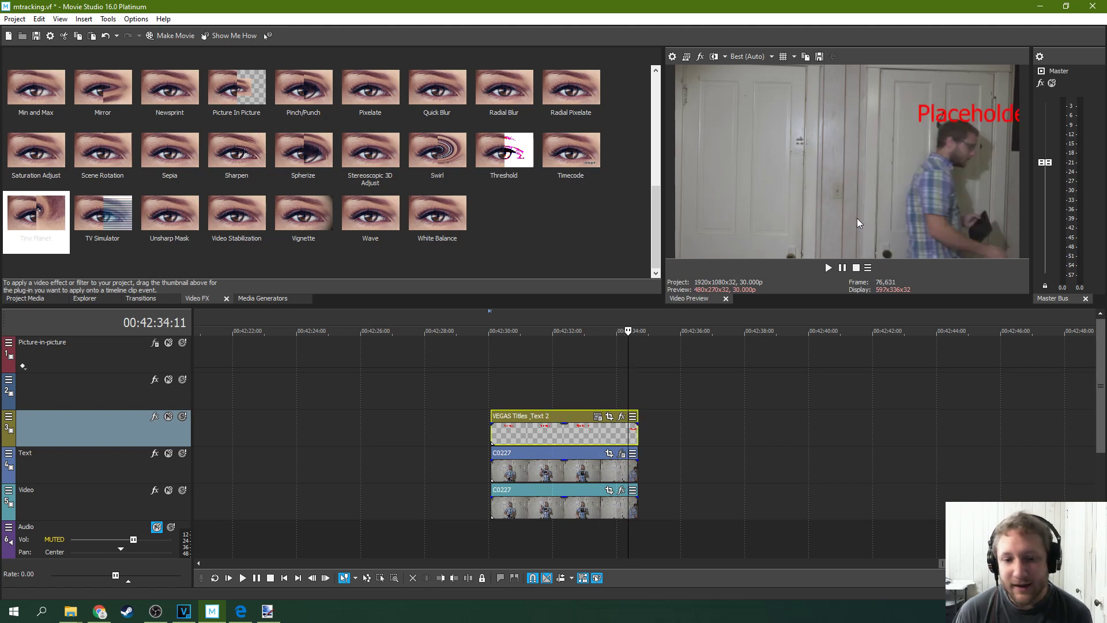
click(598, 416)
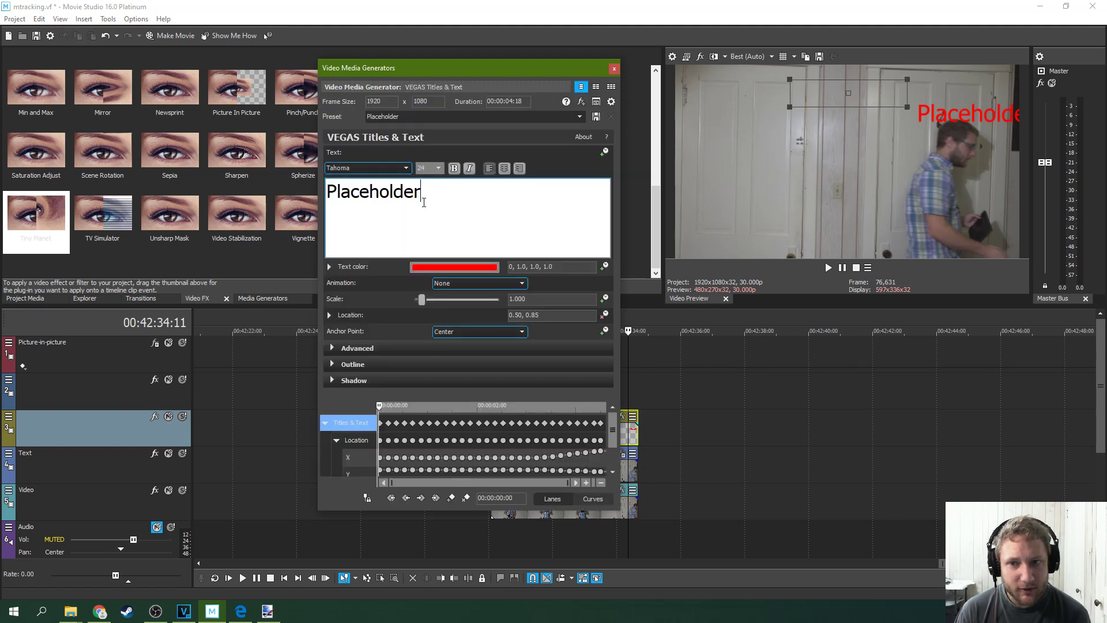
Replace 'Placeholder' with 'Player 1' at font size 14 and close the title generator.
drag(424, 195, 330, 193)
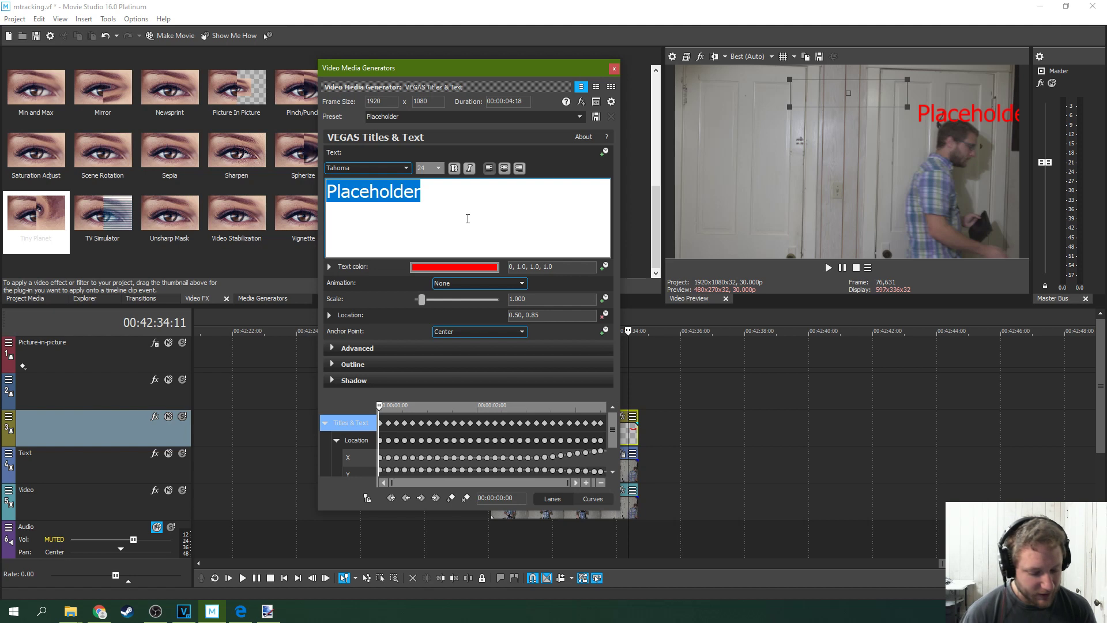
text(Player1)
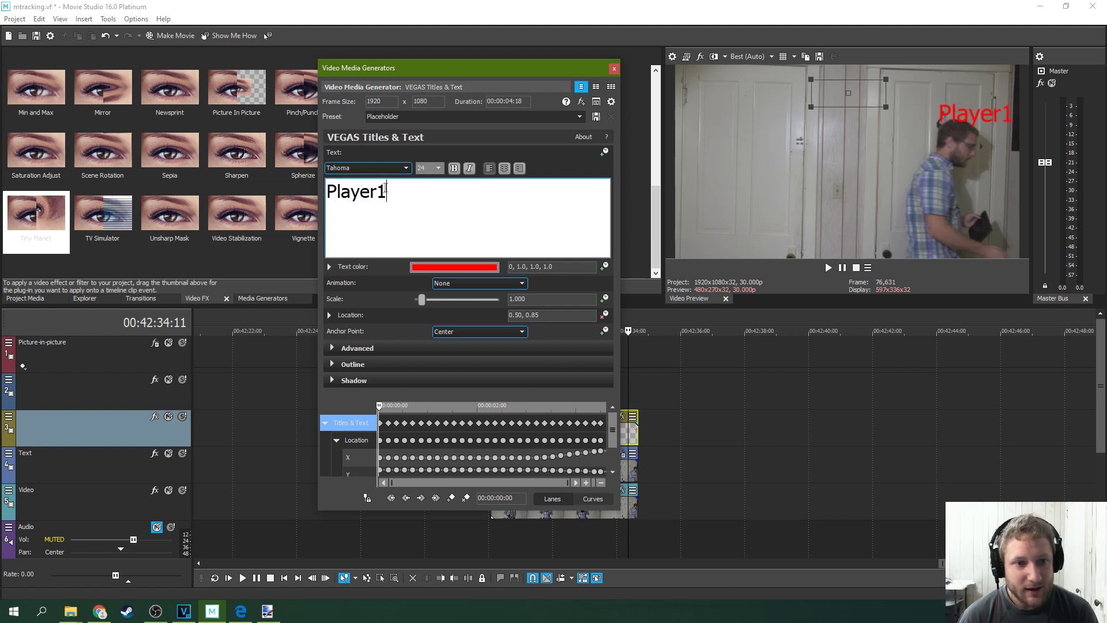
click(468, 265)
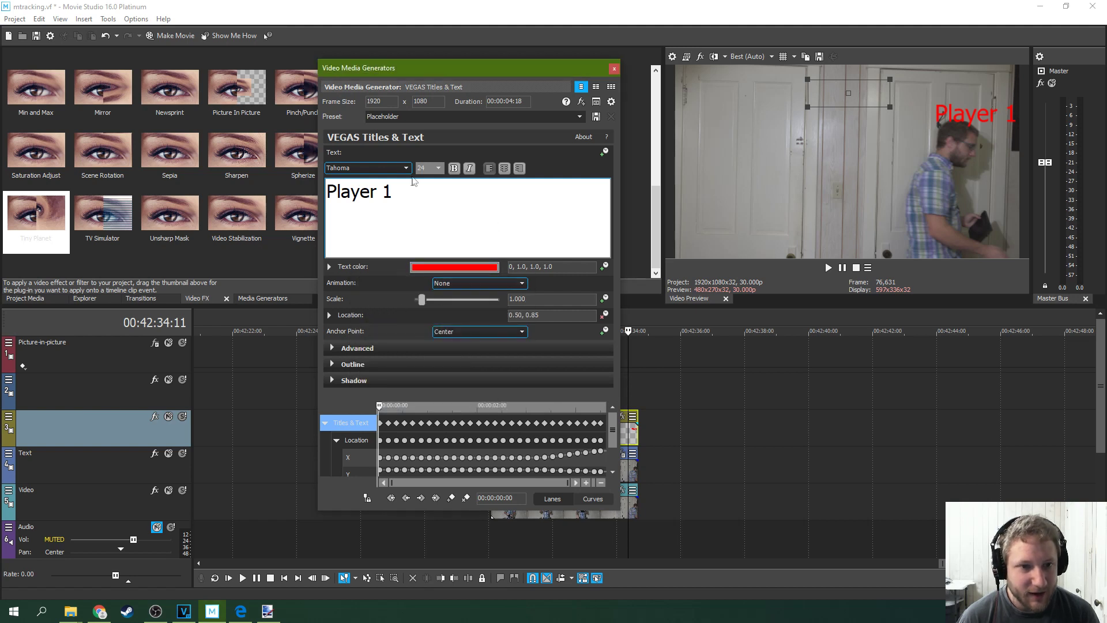
key(ctrl+a)
click(438, 168)
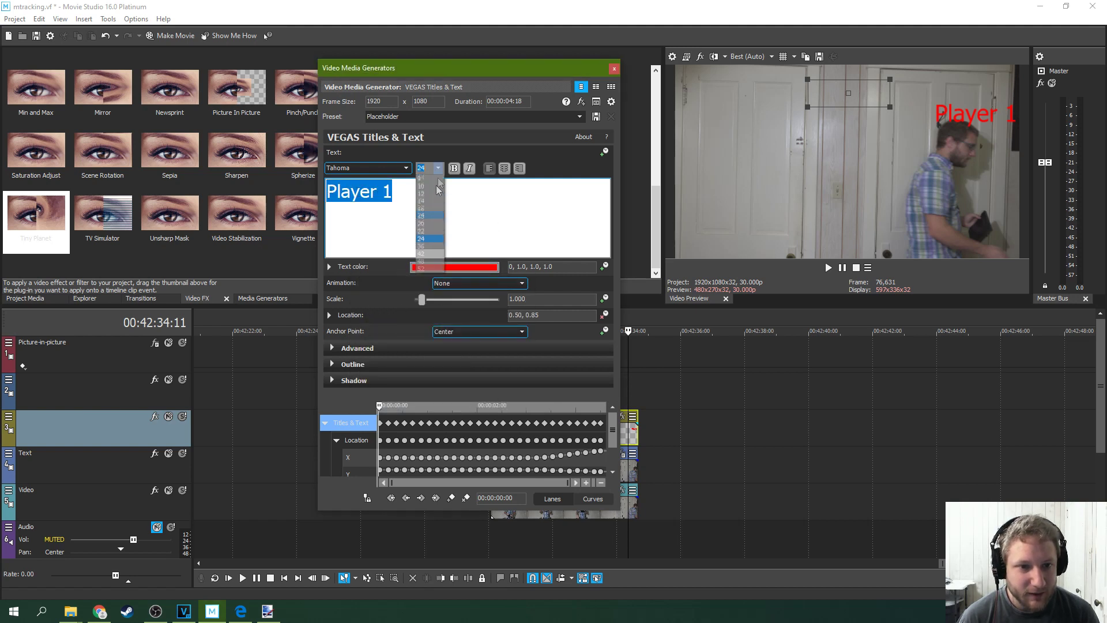
click(433, 201)
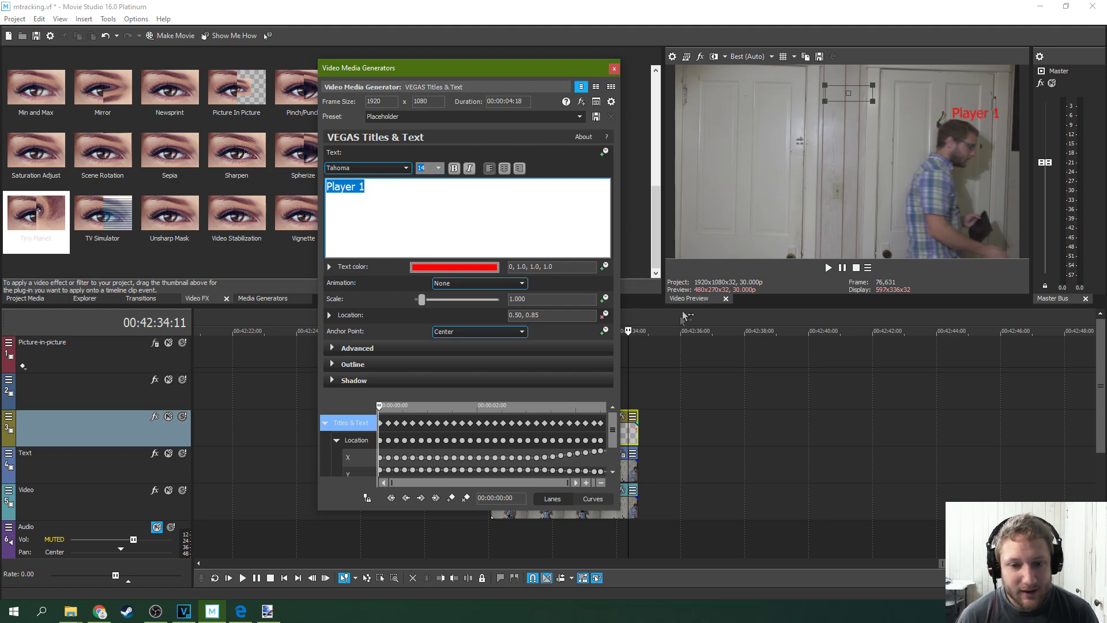
click(614, 68)
click(497, 362)
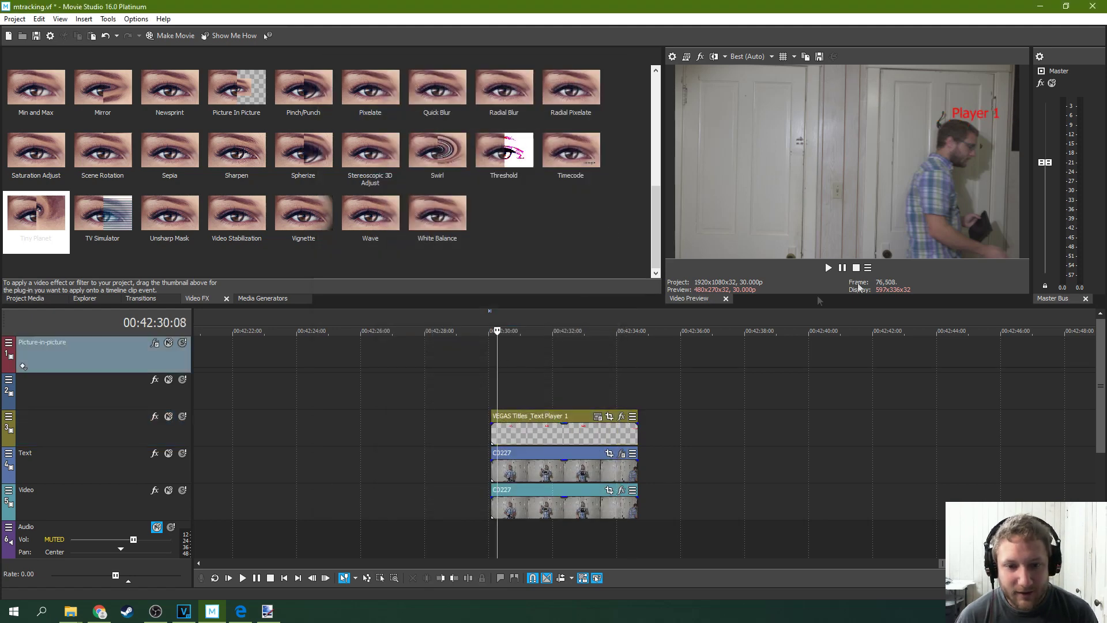
click(828, 268)
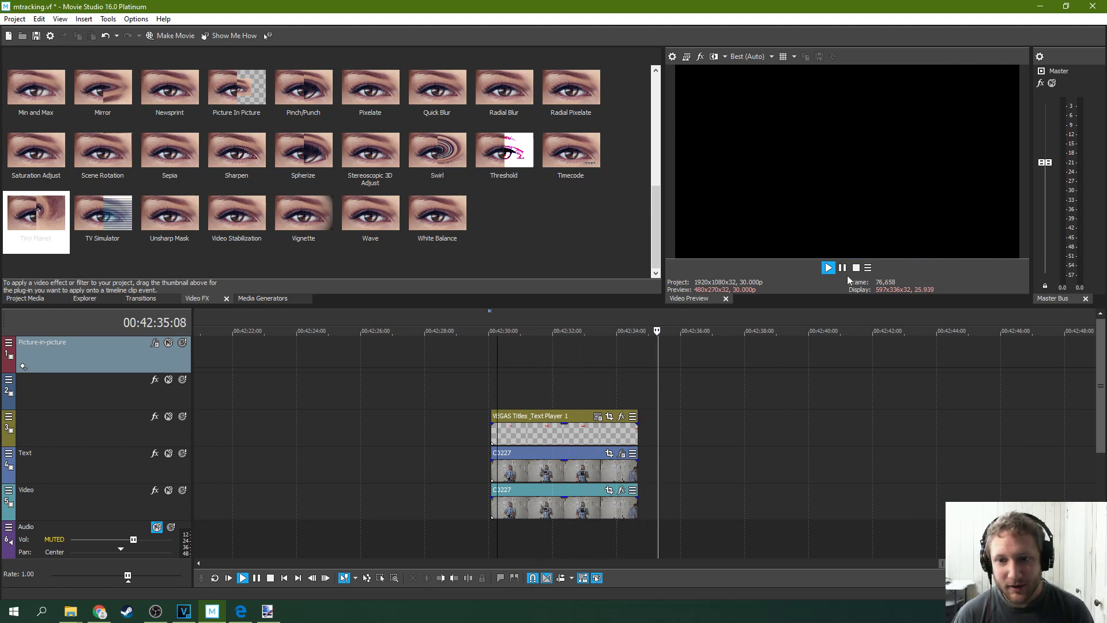
click(842, 267)
click(618, 372)
click(609, 369)
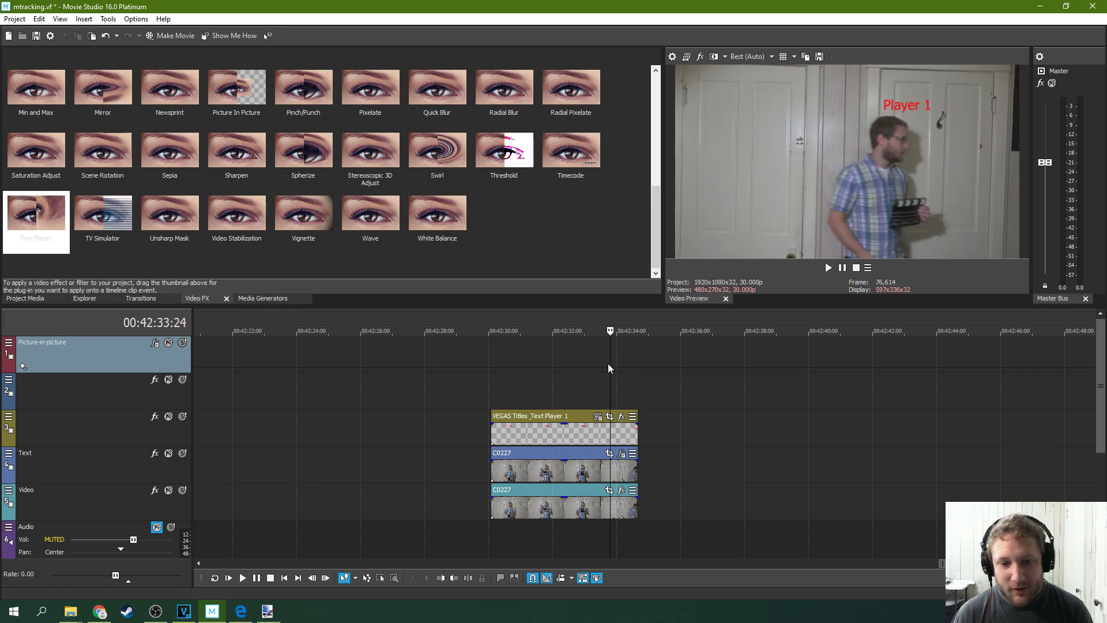
click(599, 371)
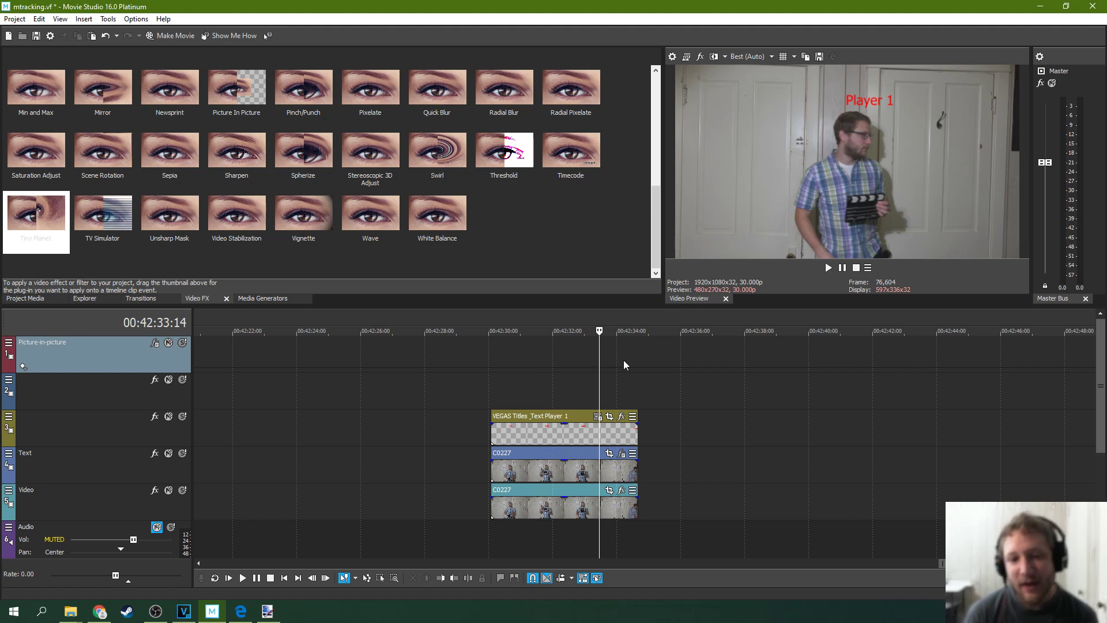
click(624, 362)
click(604, 372)
click(581, 367)
click(577, 369)
click(541, 368)
click(535, 368)
click(578, 372)
click(626, 385)
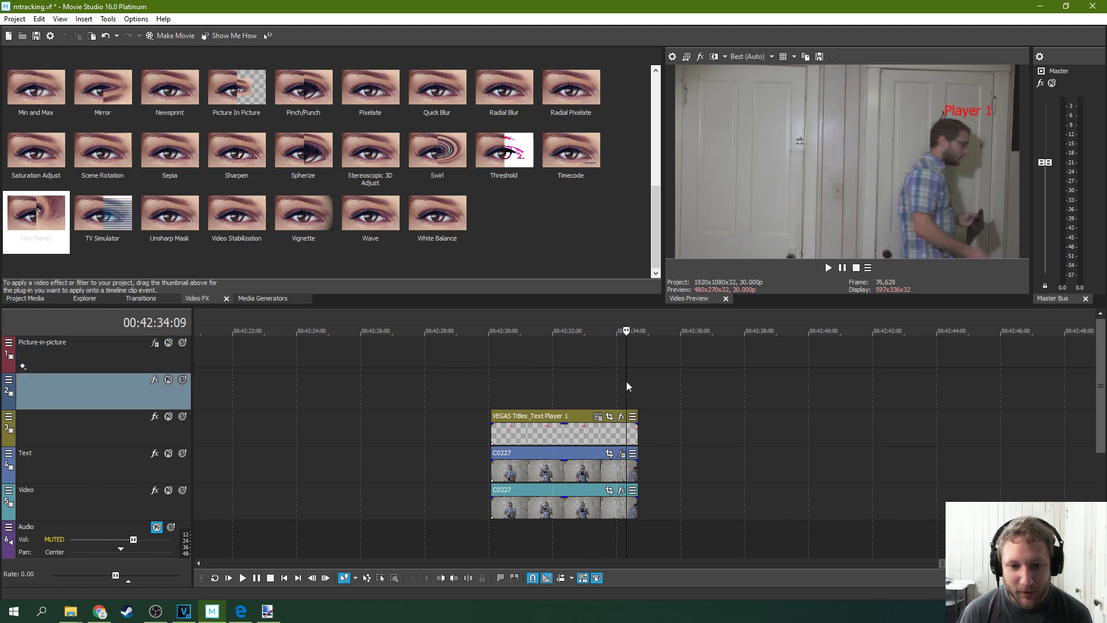